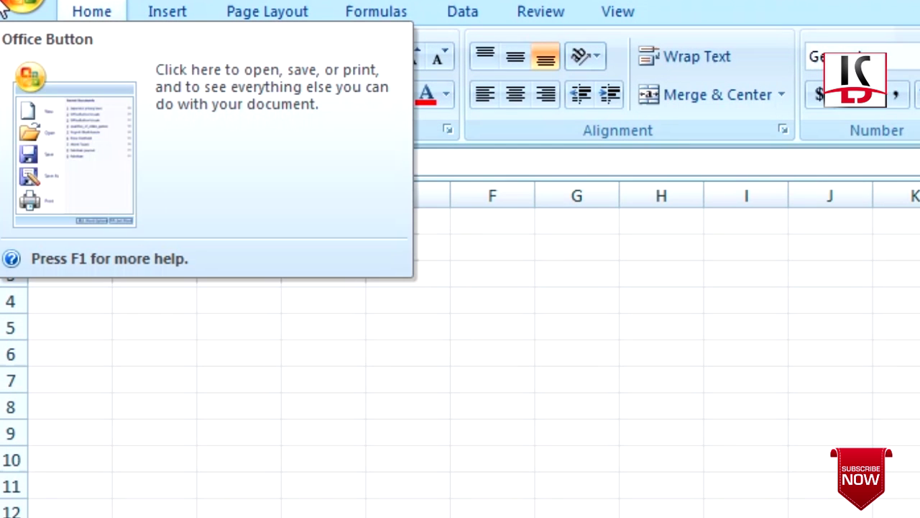
Enter the NAME heading in A1 and the first four student names in A2:A5
text(NAME)
key(Return)
text(DEEPA)
key(Return)
text(BAS)
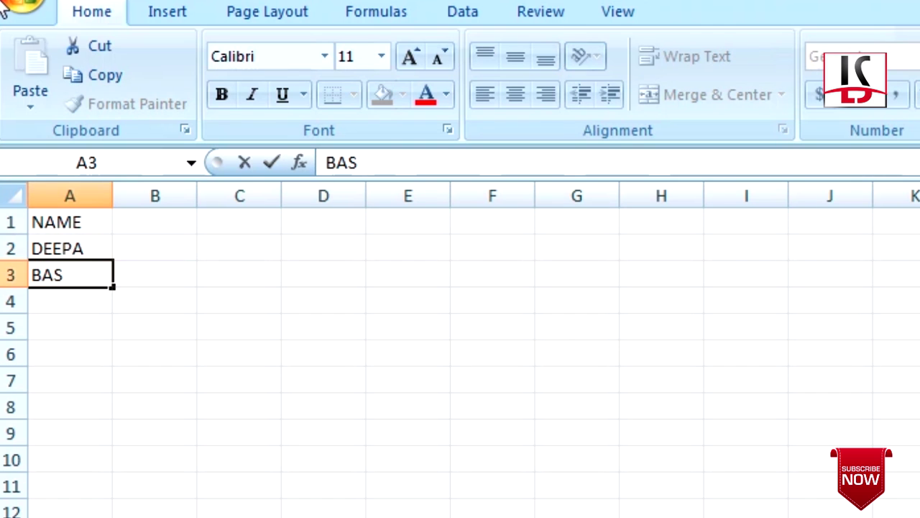
text(HEER)
key(Return)
text(NAVAS)
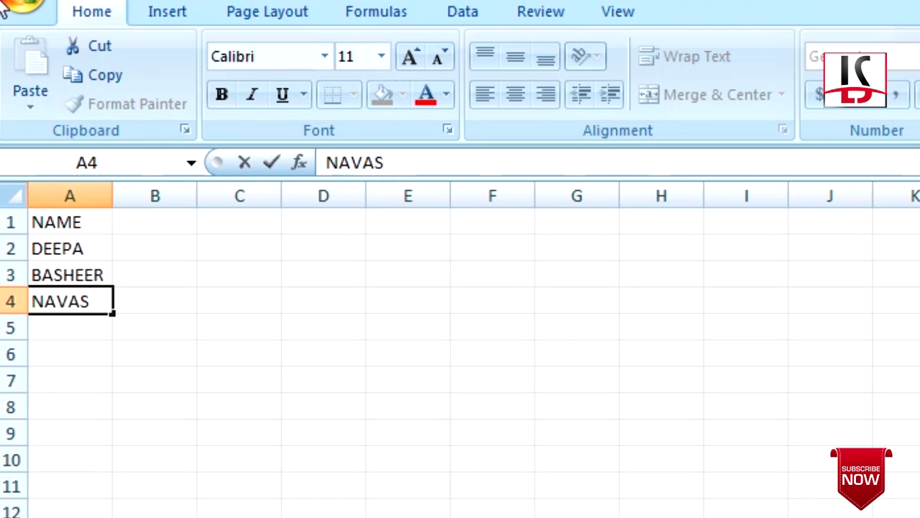
key(Return)
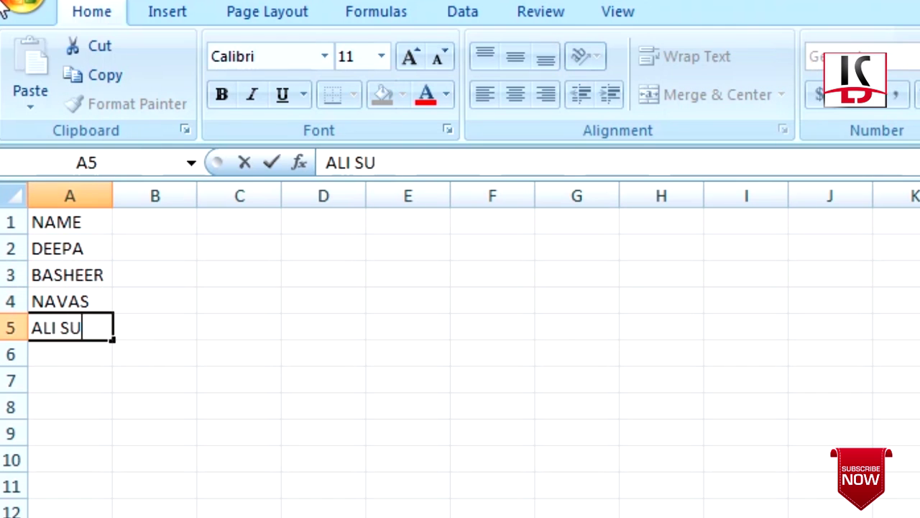
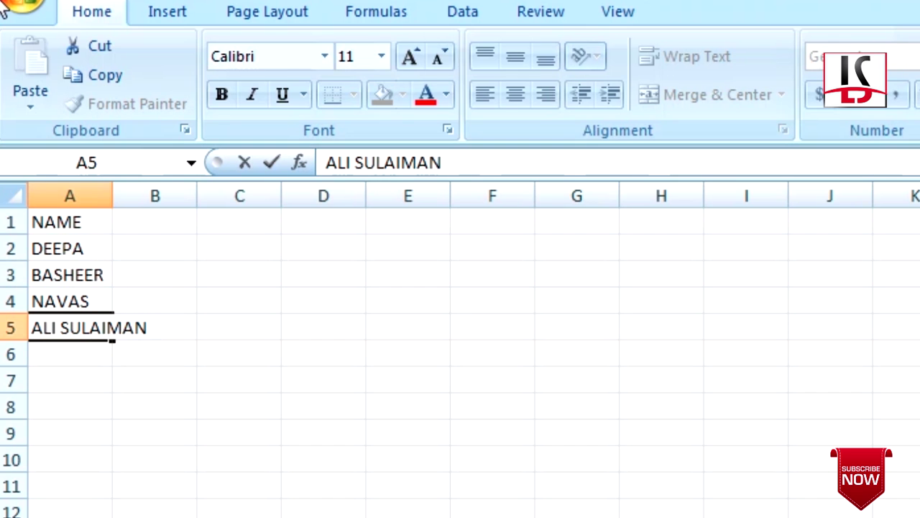
click(239, 301)
Widen column A and enter the next two student names in A6 and A7
drag(118, 204, 177, 205)
click(97, 351)
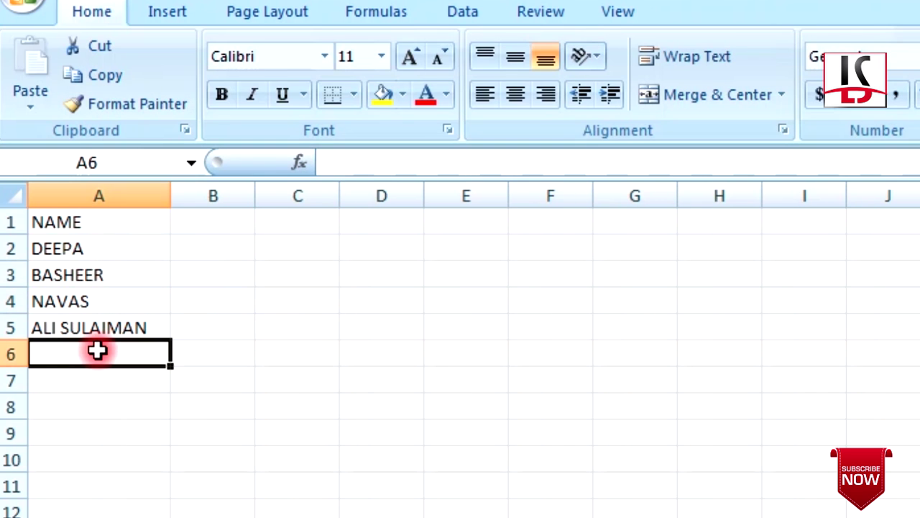
text(MINI)
key(Return)
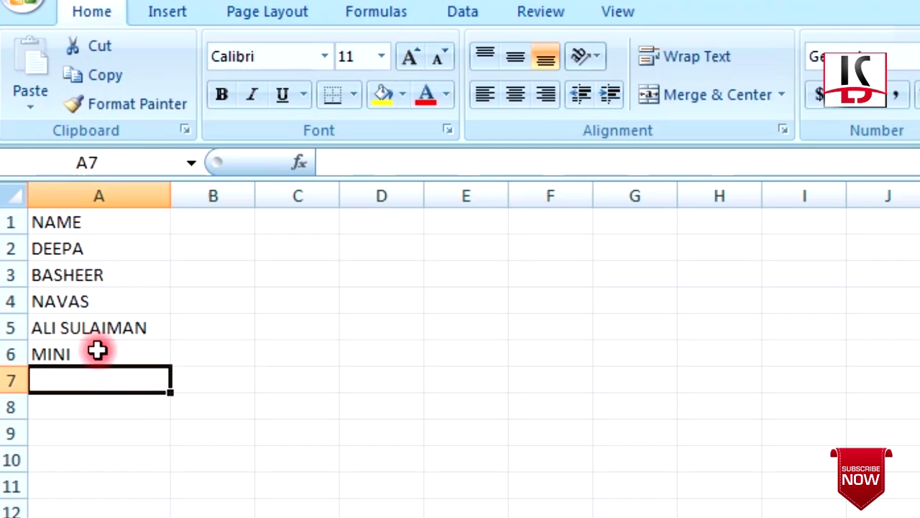
text(SU)
key(BackSpace)
key(BackSpace)
text(ATHULYA)
key(Return)
Enter the last two student names in A8:A9 and type MALAYALAM in B1
text(ARU)
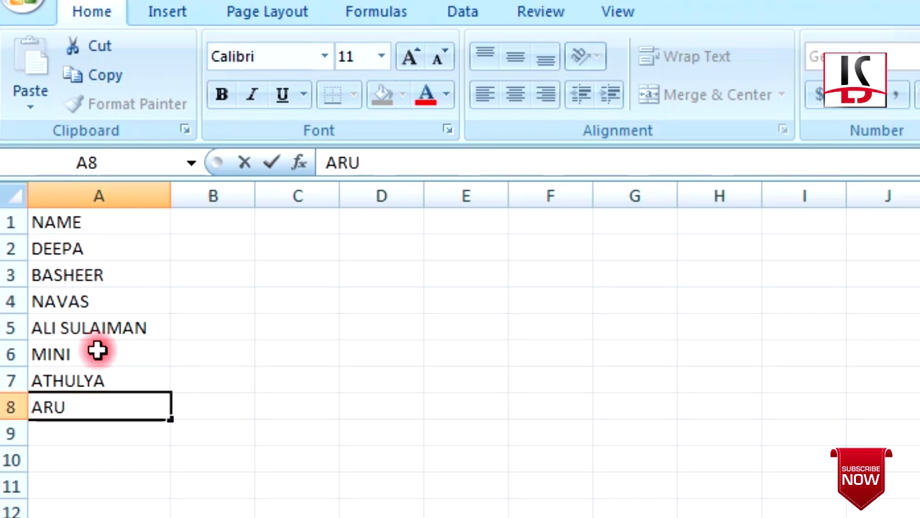
text(N)
key(Return)
text(MISD)
key(BackSpace)
key(BackSpace)
text(DHUN)
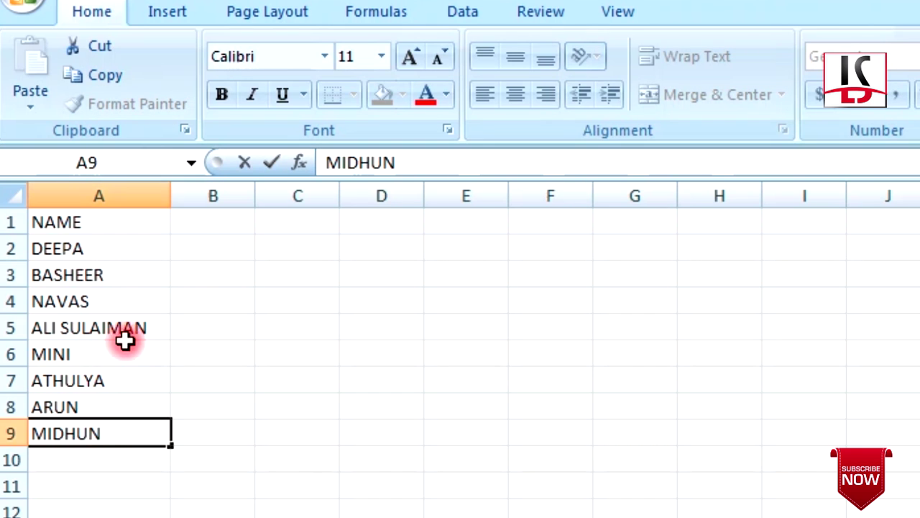
click(201, 216)
text(MALAYALAM)
Confirm MALAYALAM in B1, widen column B, and add ENGLISH, MATHS, ARABIC, IT in C1:F1
click(298, 302)
drag(255, 196, 293, 196)
click(316, 225)
text(ENG)
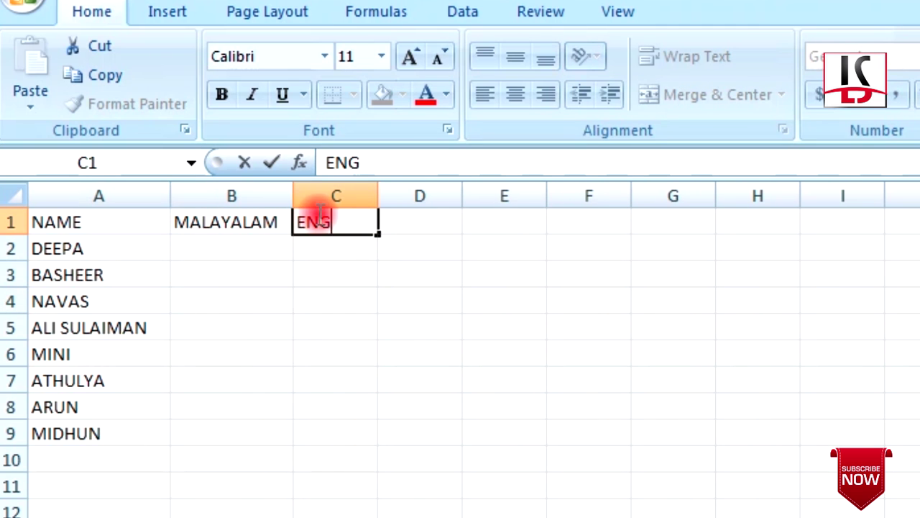
text(LISH)
key(Tab)
text(MATHS)
key(Tab)
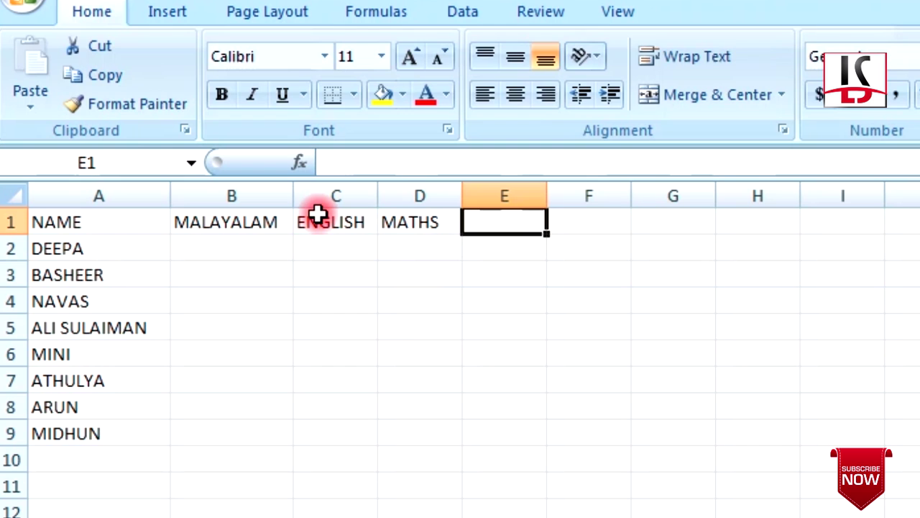
text(ARABIC)
key(Tab)
text(IT)
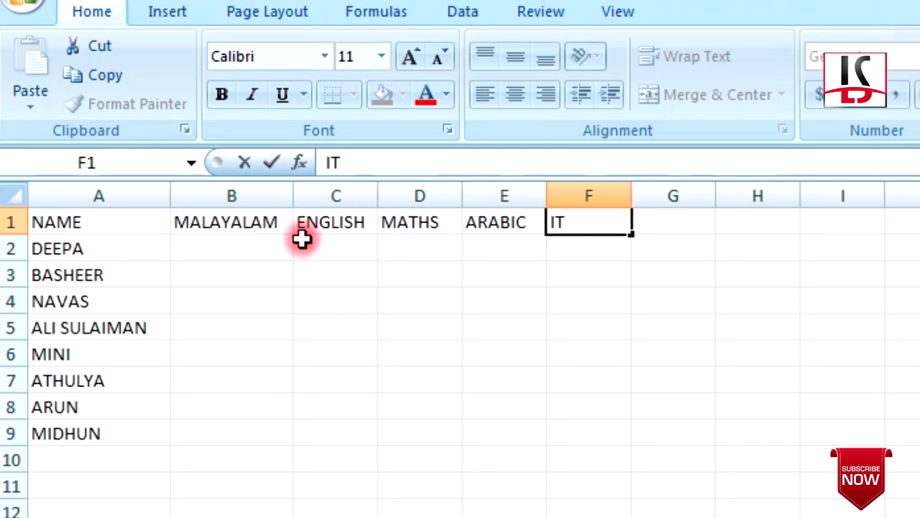
click(267, 246)
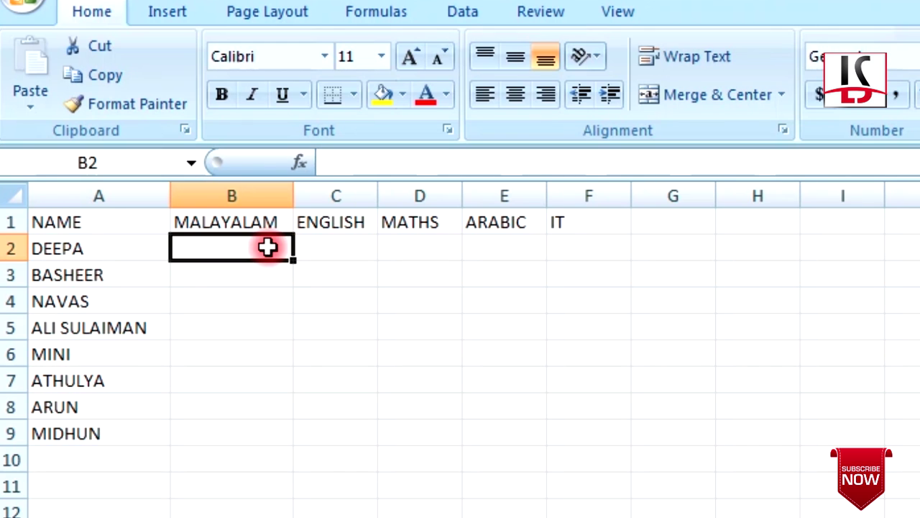
Enter the Malayalam marks 50, 55, 66, 77, 88, 99, 20, 45 in B2:B9
text(50)
key(Return)
text(55)
key(Return)
text(66)
key(Return)
text(77 )
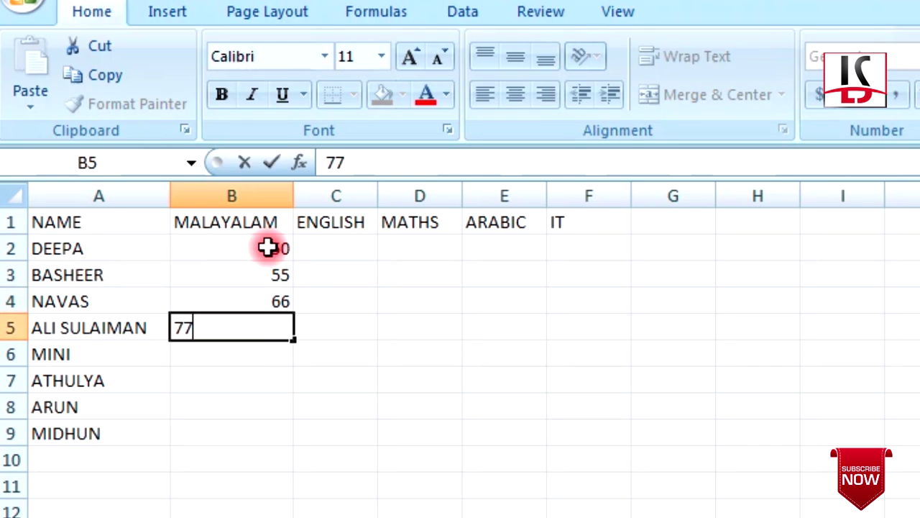
text(88)
key(Return)
text(99)
key(Return)
text(20)
key(Return)
text(45)
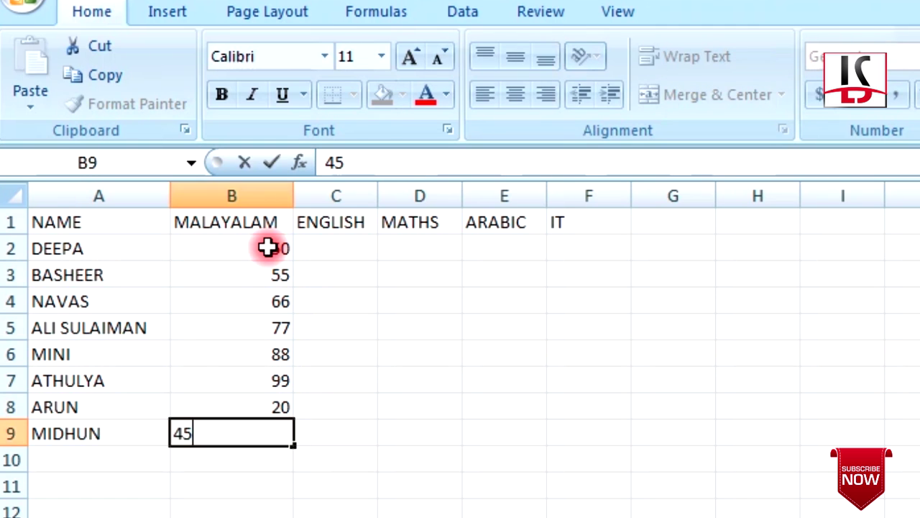
Enter the English marks 58, 63, 58, 56, 45, 78, 15, 45 in C2:C9
key(Return)
click(346, 236)
text(58)
key(Return)
text(63)
key(Return)
text(58)
key(Return)
text(56)
Enter the Maths marks 56, 66, 85, 58, 23, 10, 45, 20 in D2:D9
key(Return)
text(45 78 15)
key(Return)
text(45)
key(Tab)
key(Up)
key(Up)
key(Up)
key(Up)
key(Up)
key(Up)
key(Up)
text(56)
key(Return)
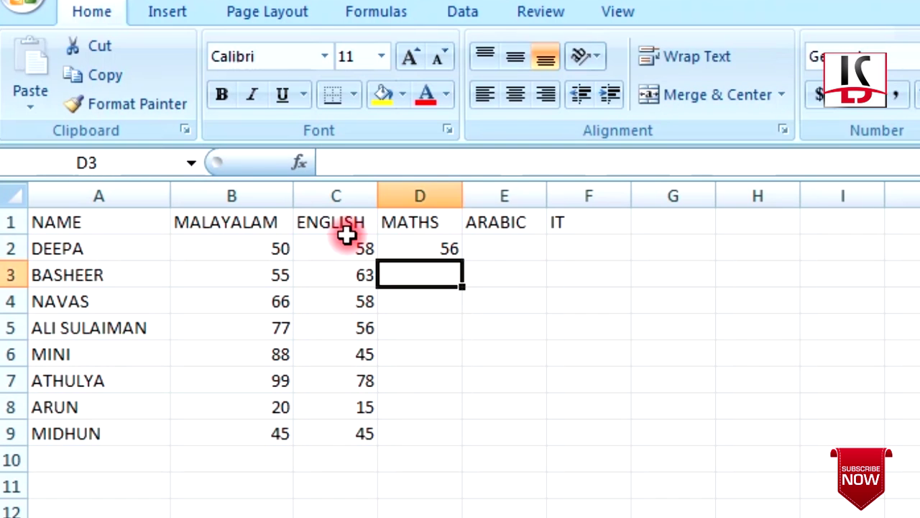
text(66 85 58 23 10 4)
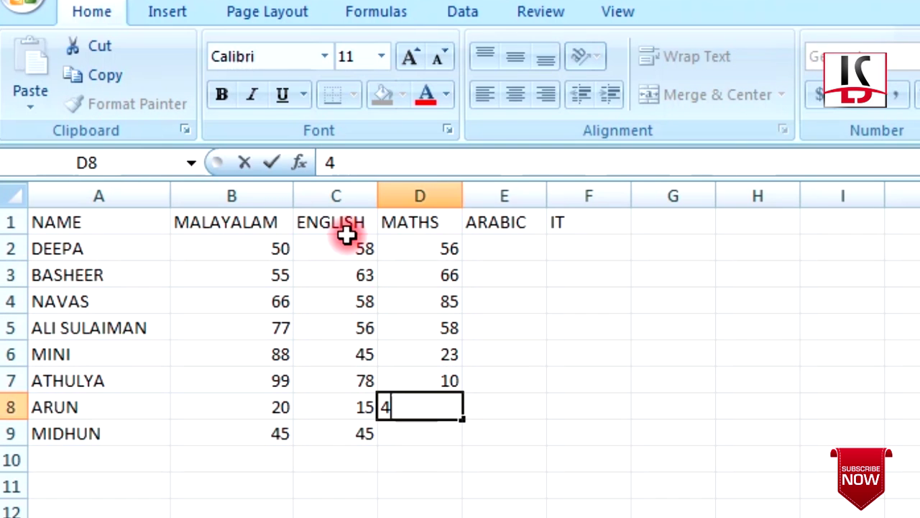
text(5)
key(Return)
text(20)
key(Return)
Enter the Arabic marks 55, 44, 77, 88, 99, 63, 25, 20 in E2:E9
key(Tab)
key(Up)
key(Up)
key(Up)
key(Up)
key(Up)
key(Up)
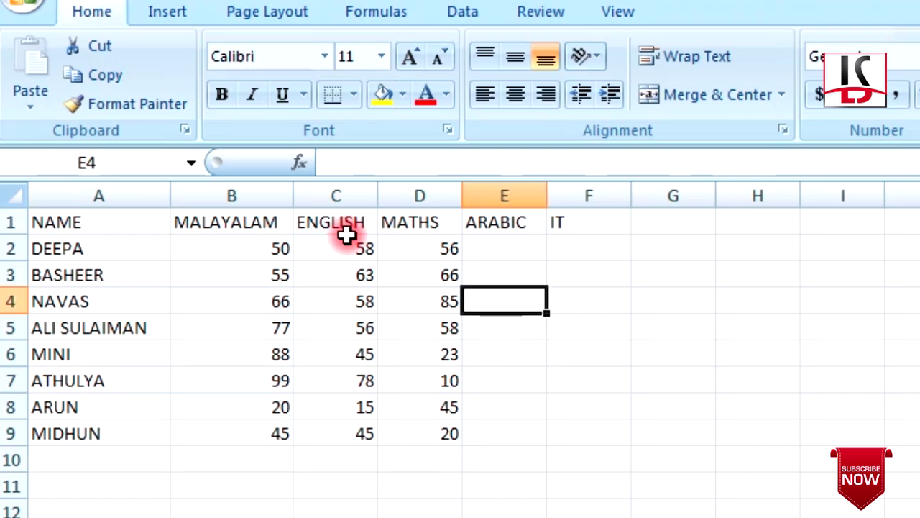
key(Up)
key(Up)
text(55 44 77 88 99 63)
key(Return)
text(25)
key(Return)
text(20)
Enter IT marks 65, 45, 85 in F2:F4 and correct F5 from 856 to 56
key(Tab)
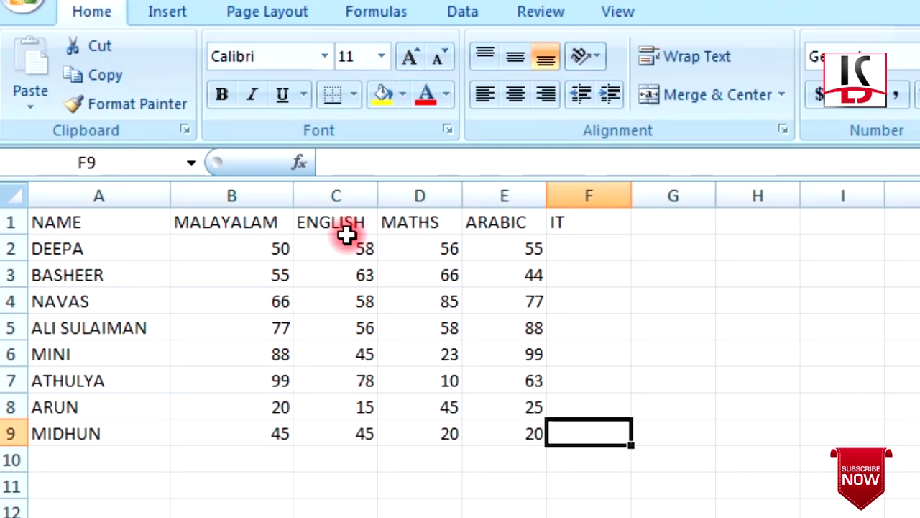
key(Up)
key(Up)
key(Up)
key(Up)
key(Up)
key(Up)
key(Up)
text(65)
key(Return)
text(45)
key(Return)
text(85)
key(Return)
text(856)
key(Return)
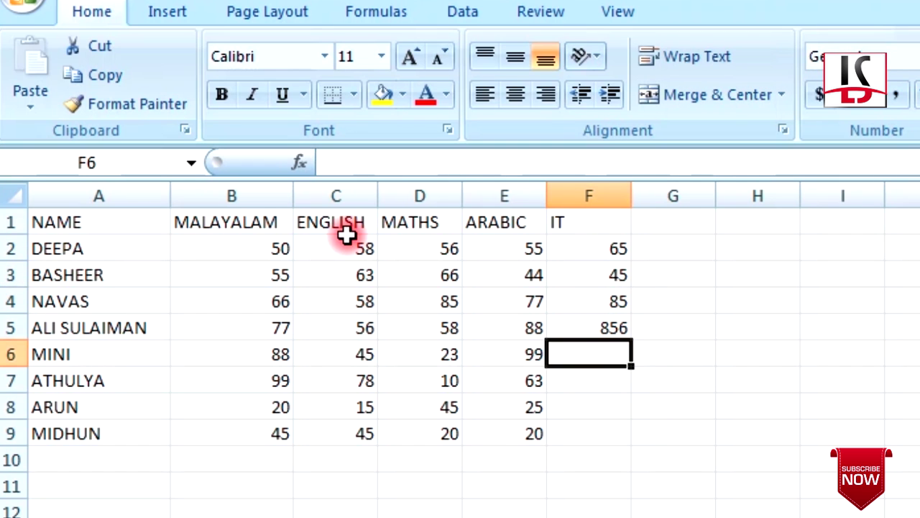
double_click(610, 328)
drag(612, 328, 581, 318)
key(BackSpace)
key(Return)
Enter the remaining IT marks 45, 85, 69, 25 in F6:F9
text(45)
key(Return)
text(85)
key(Return)
text(69)
key(Return)
text(25)
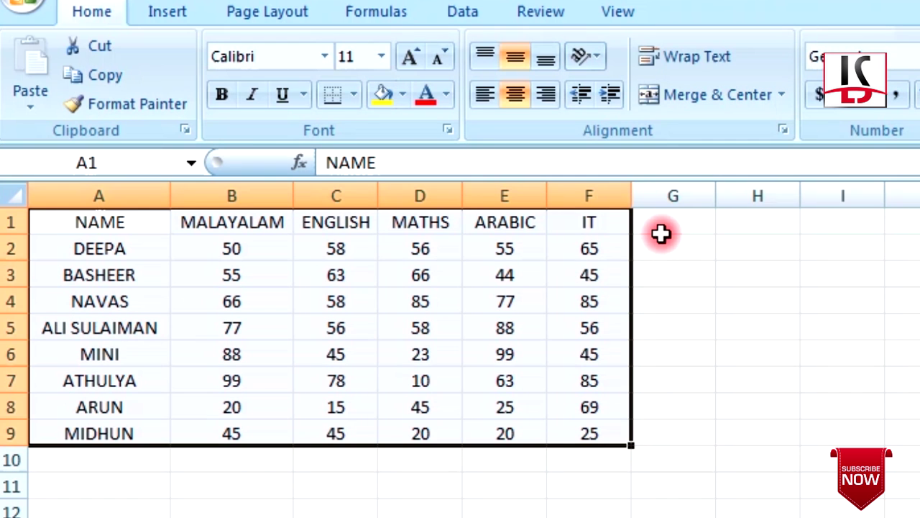
Head column G with TTL and fill G2:G9 with AutoSum totals of each student's marks
click(668, 225)
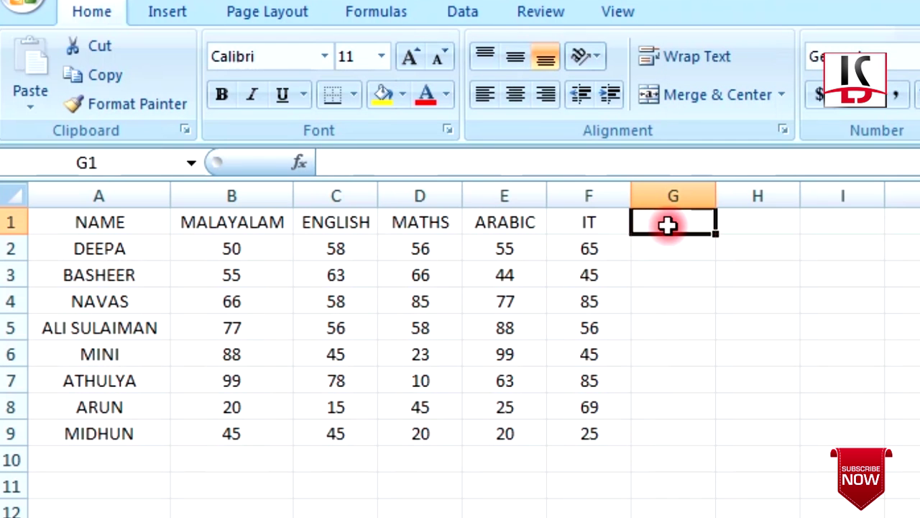
text(TTT)
key(BackSpace)
text(L)
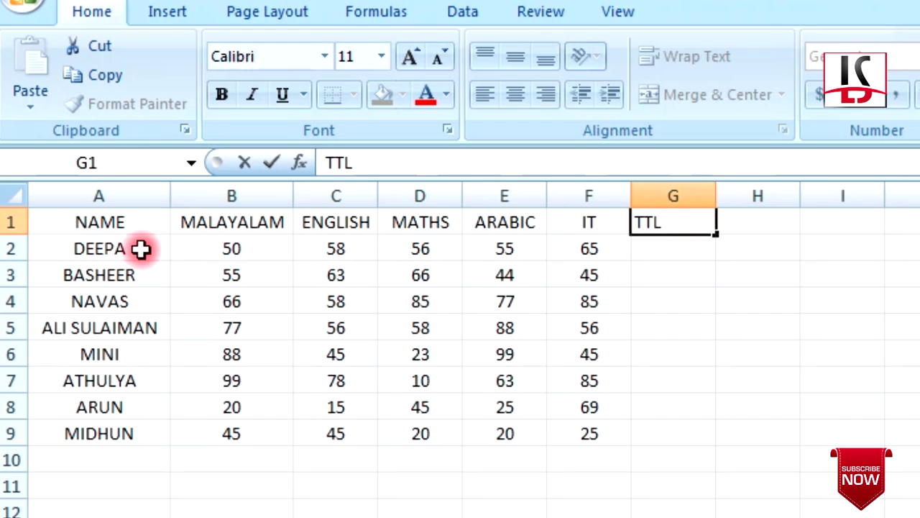
drag(230, 250, 591, 253)
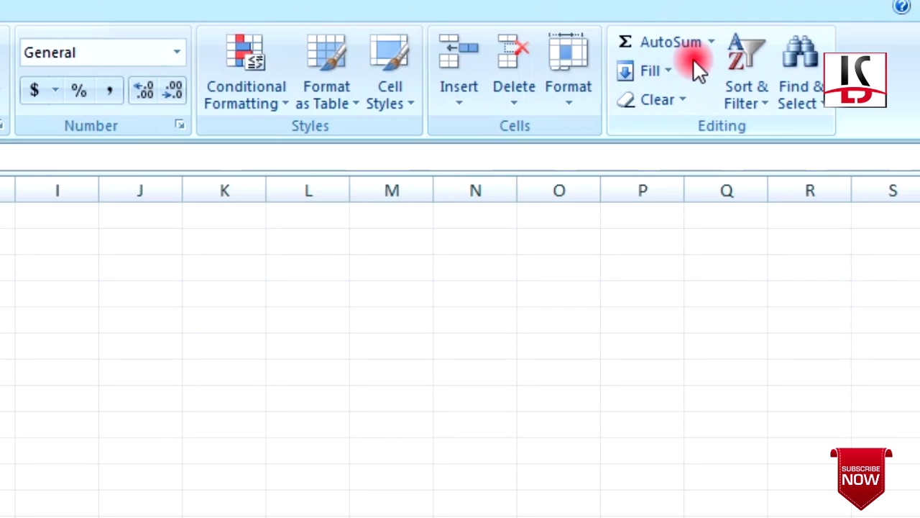
click(657, 41)
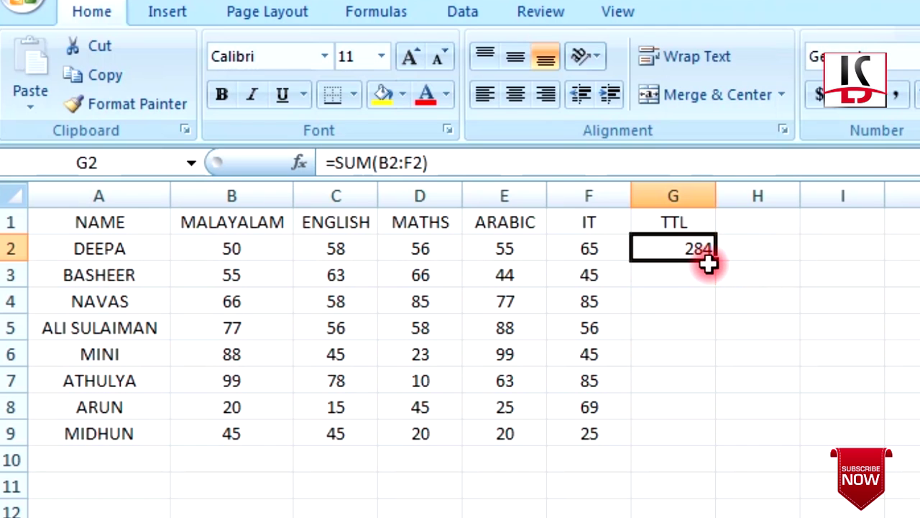
drag(717, 260, 717, 438)
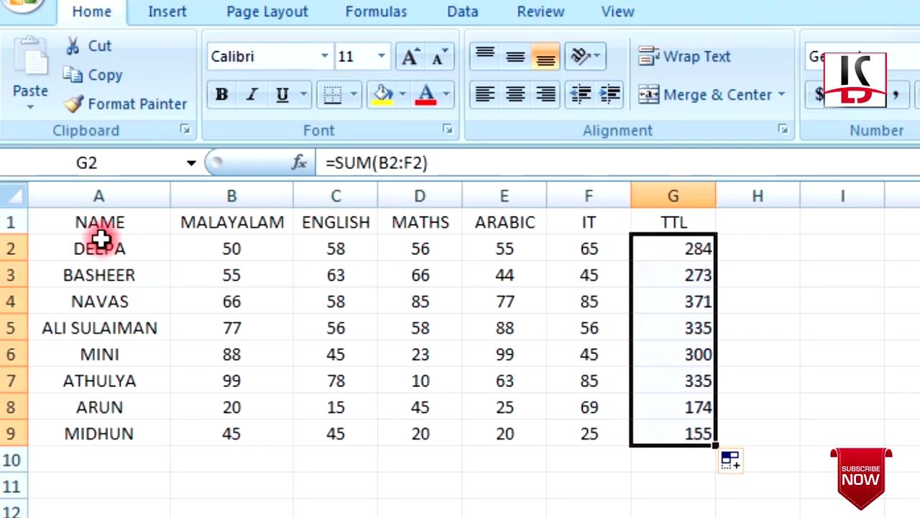
Centre-align the contents of the whole table A1:G9
drag(102, 227, 640, 431)
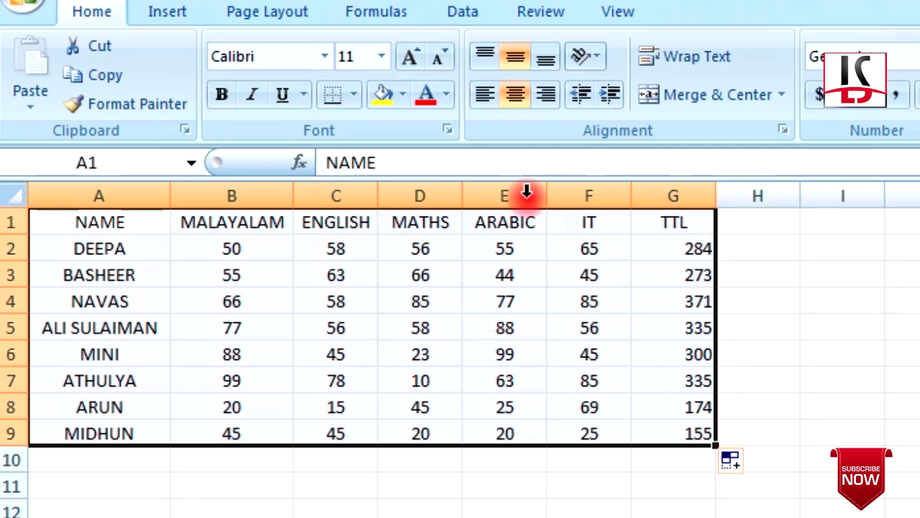
click(503, 97)
click(515, 57)
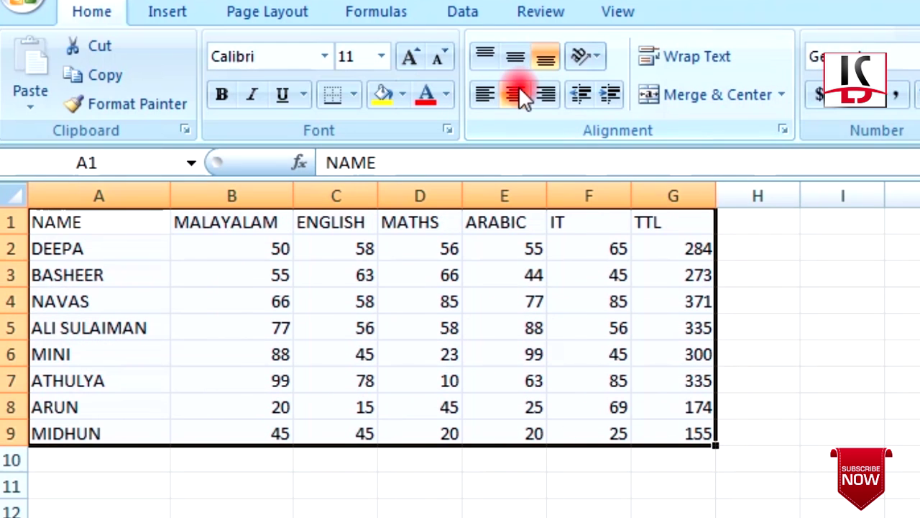
click(515, 95)
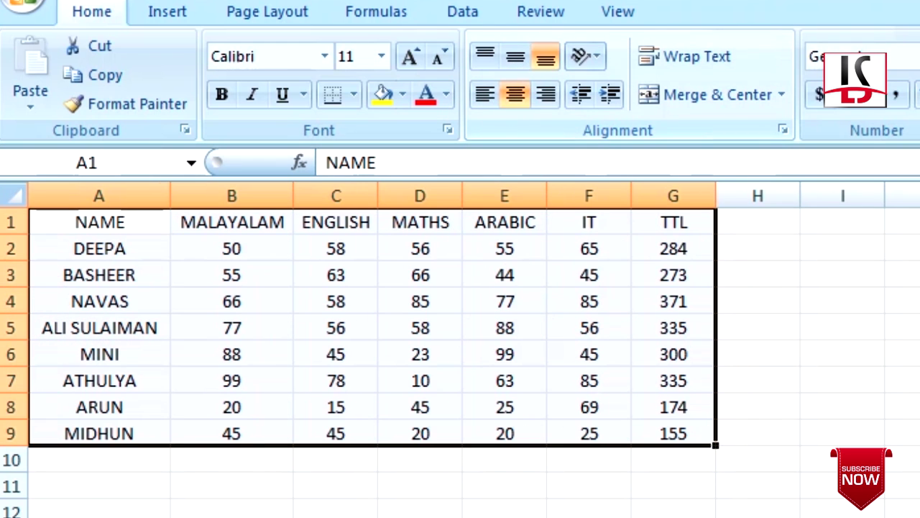
click(774, 227)
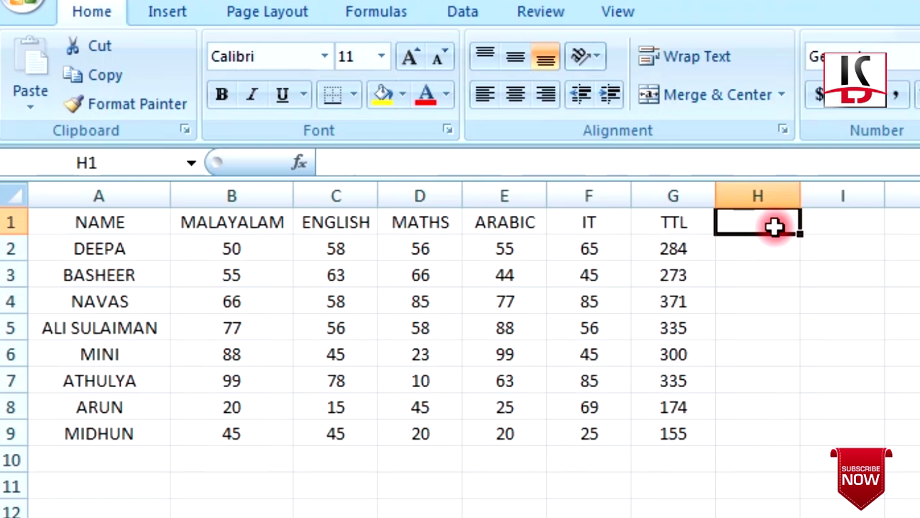
Add the PER heading in H1 and enter =G2/500 in H2, giving 0.568
text(PER)
key(Return)
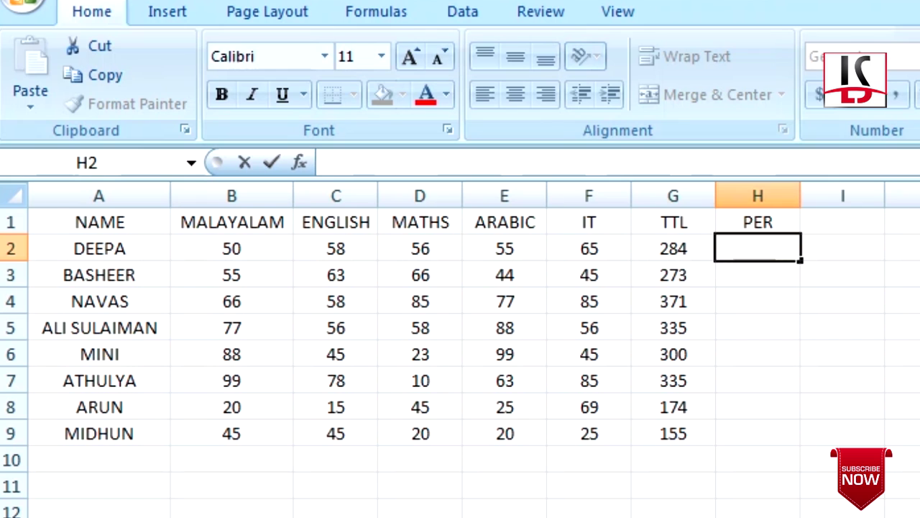
text(=)
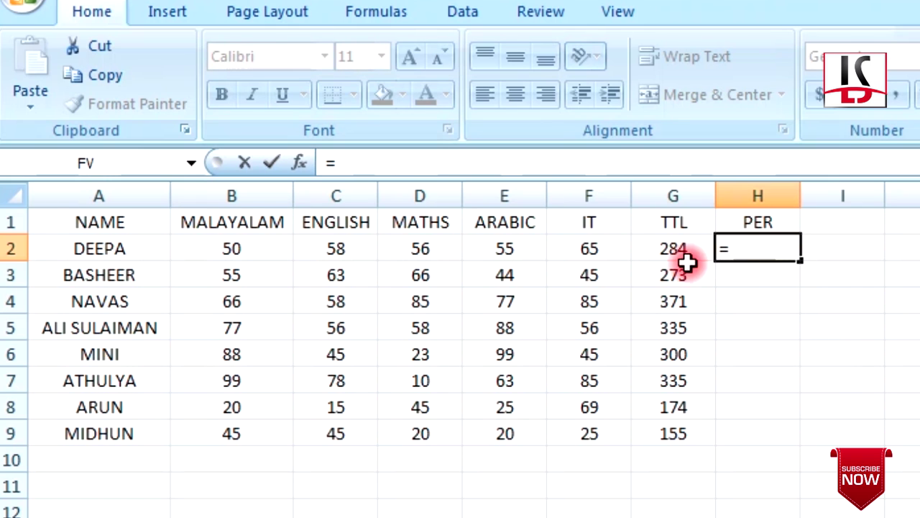
click(673, 251)
text(/)
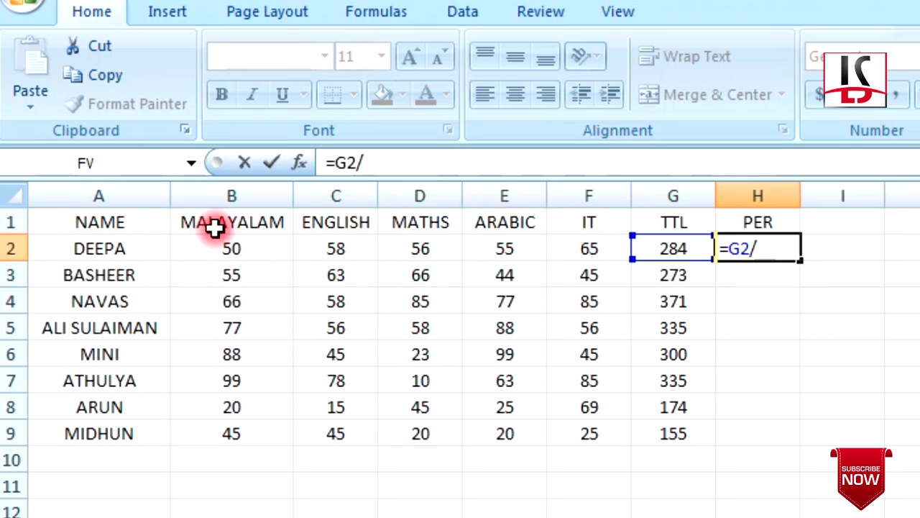
text(500)
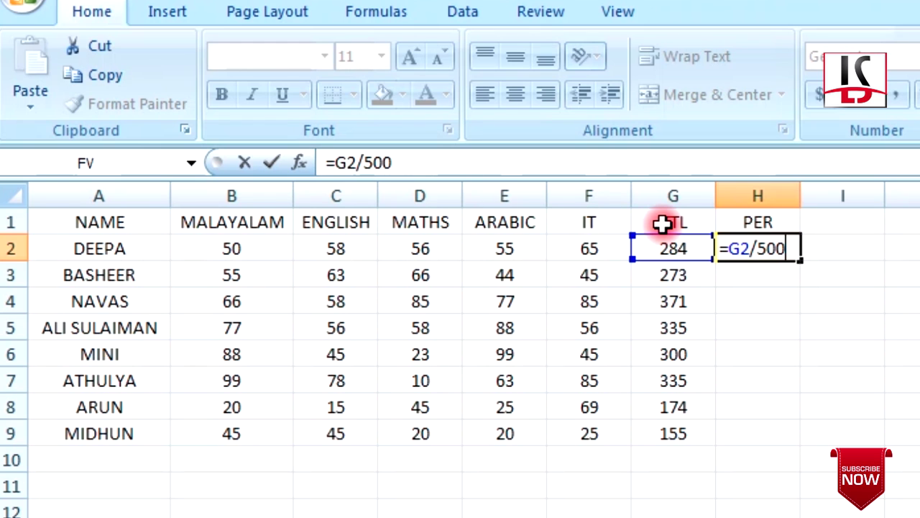
key(Return)
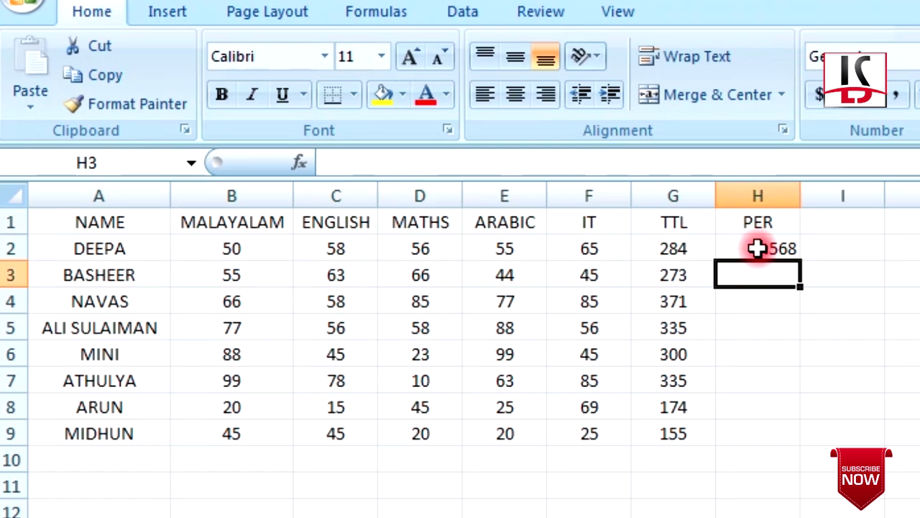
click(764, 246)
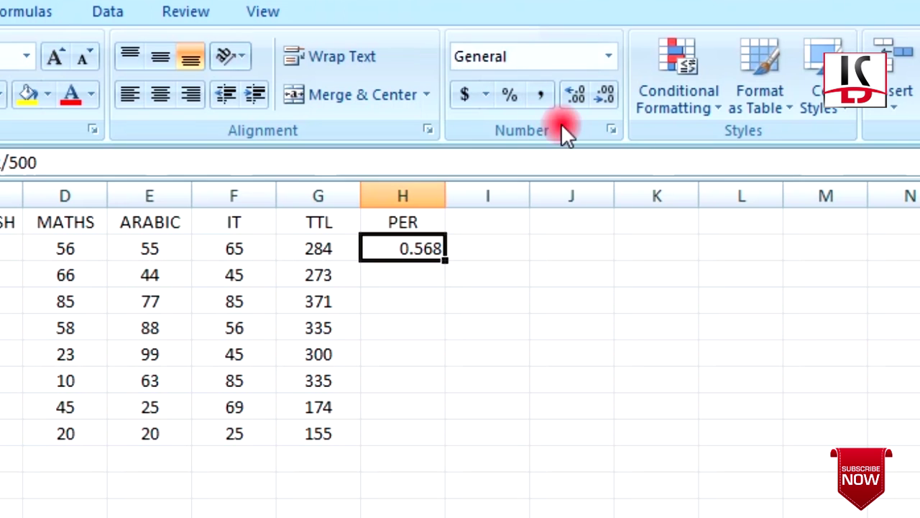
Format H2 as Percentage and fill it down to H9, showing 56.80% to 31.00%
click(610, 58)
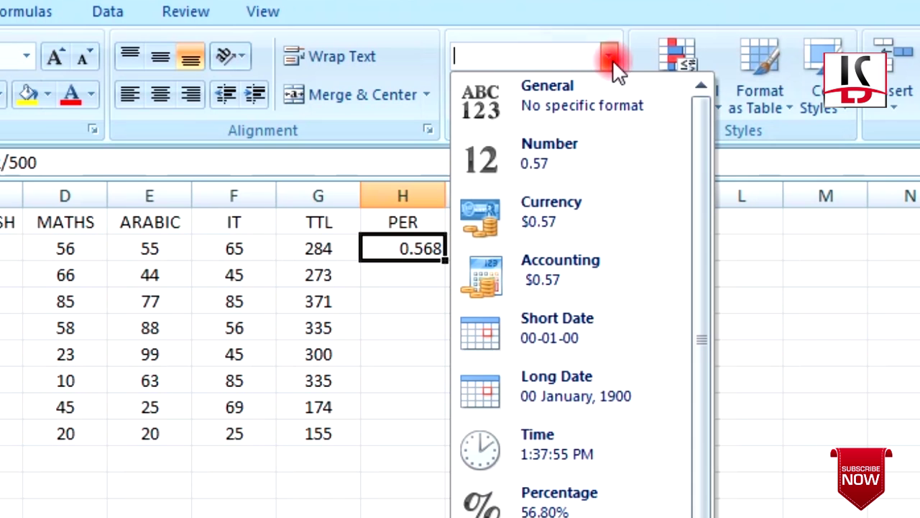
click(569, 503)
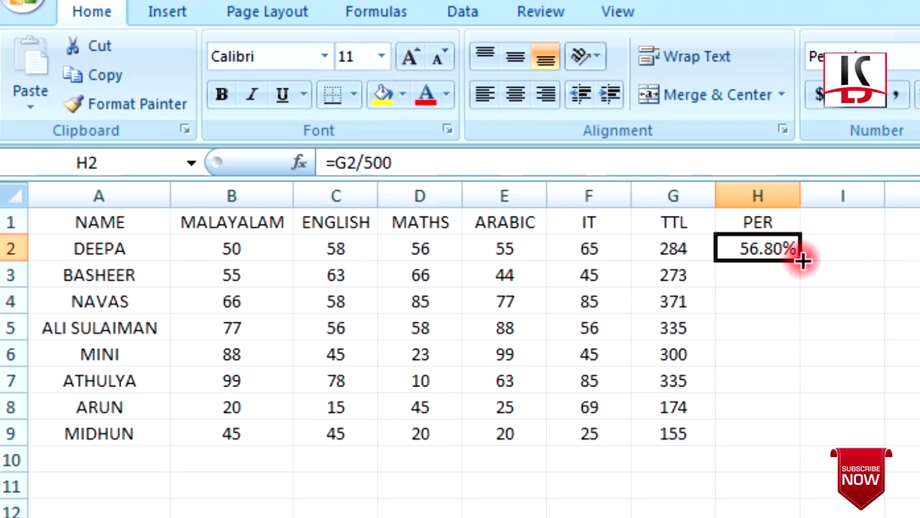
drag(803, 260, 803, 442)
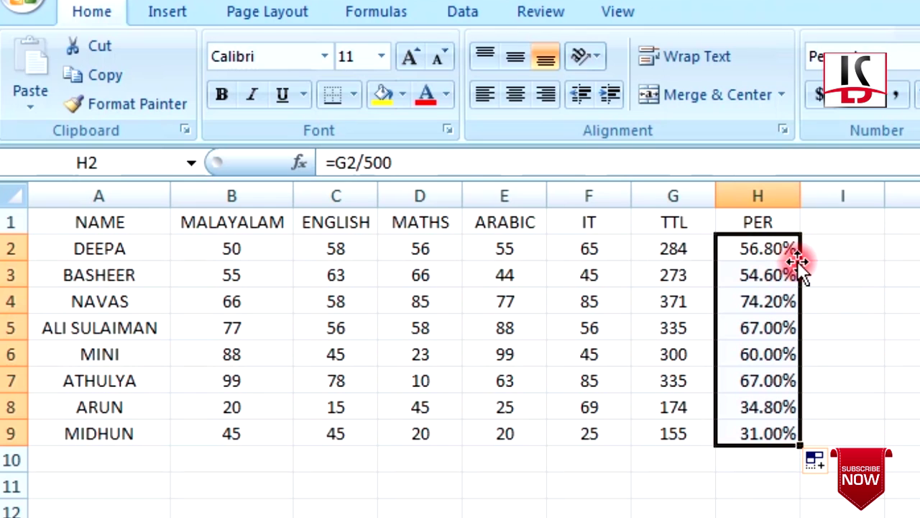
click(812, 227)
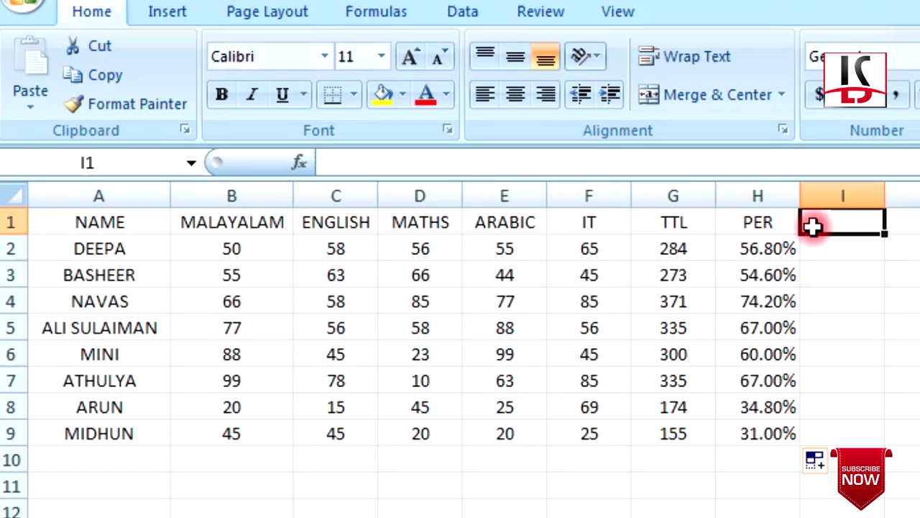
Head column I with PASS/FLD and begin an IF formula in I2 testing H2
text(PASS)
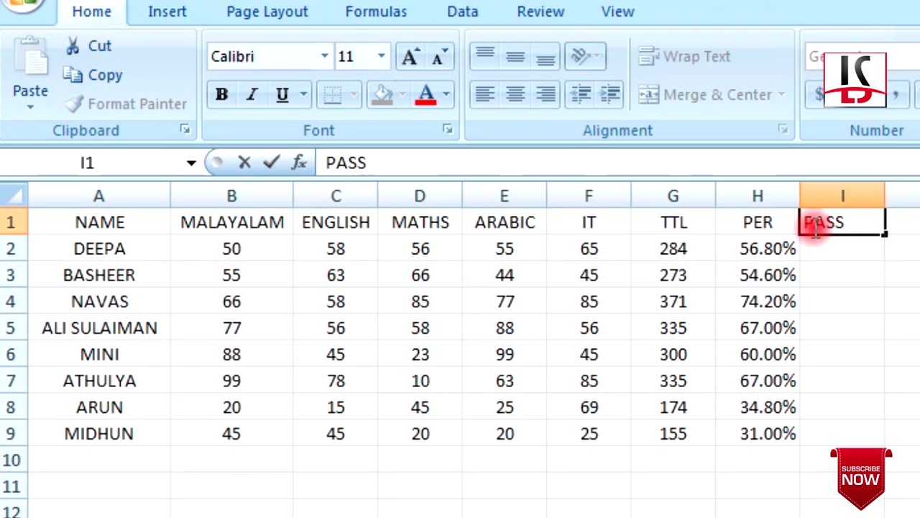
text(/FLD)
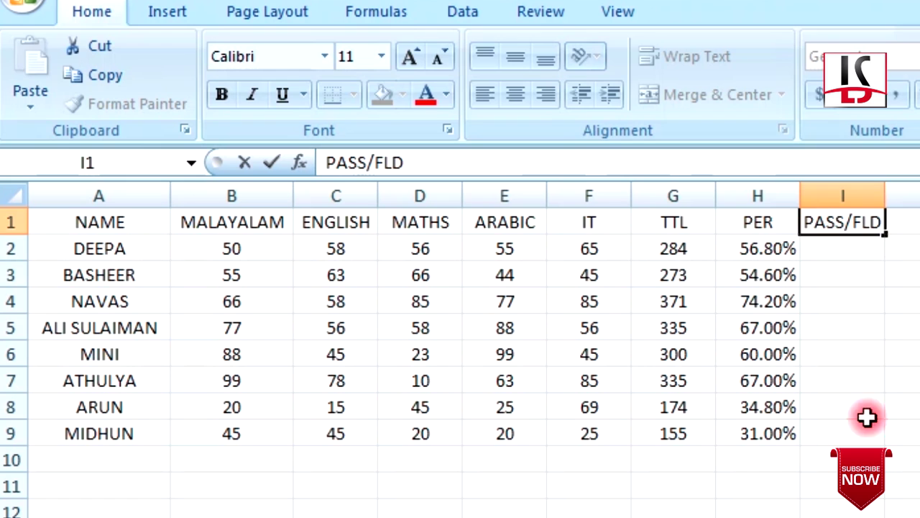
click(822, 244)
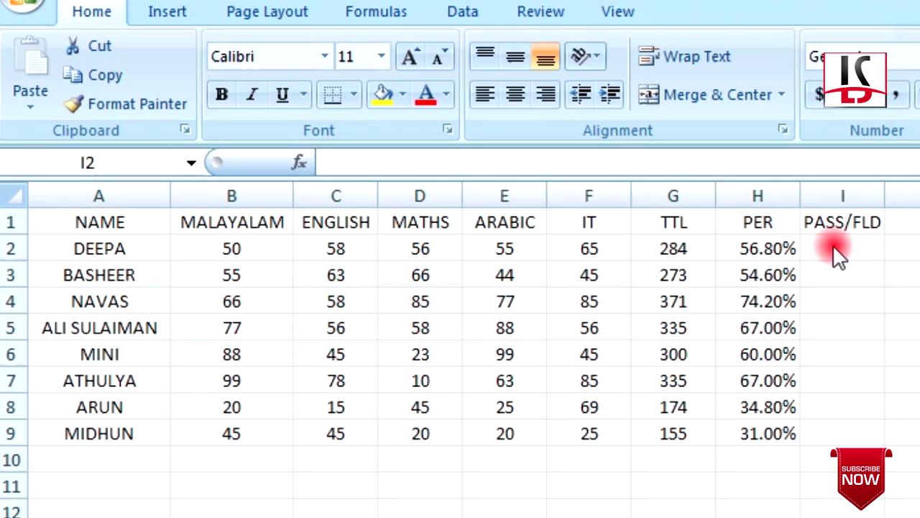
double_click(833, 248)
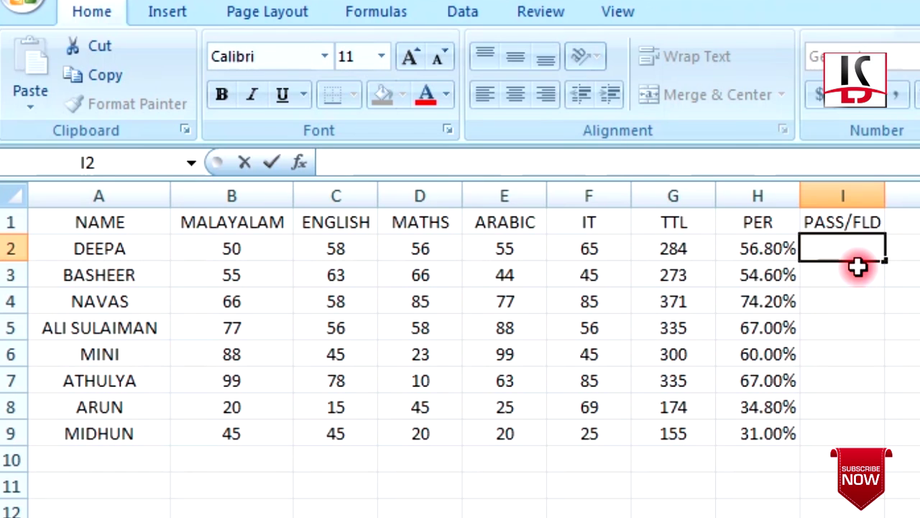
text(=)
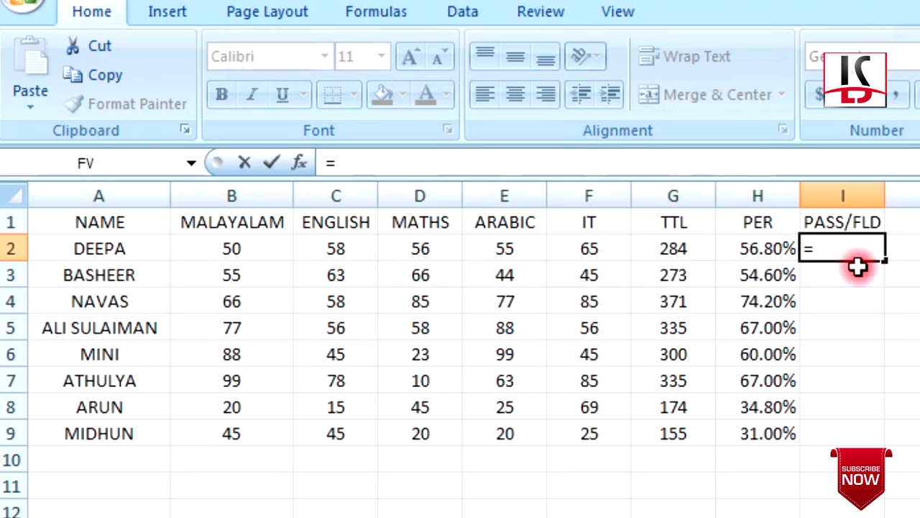
text(IF)
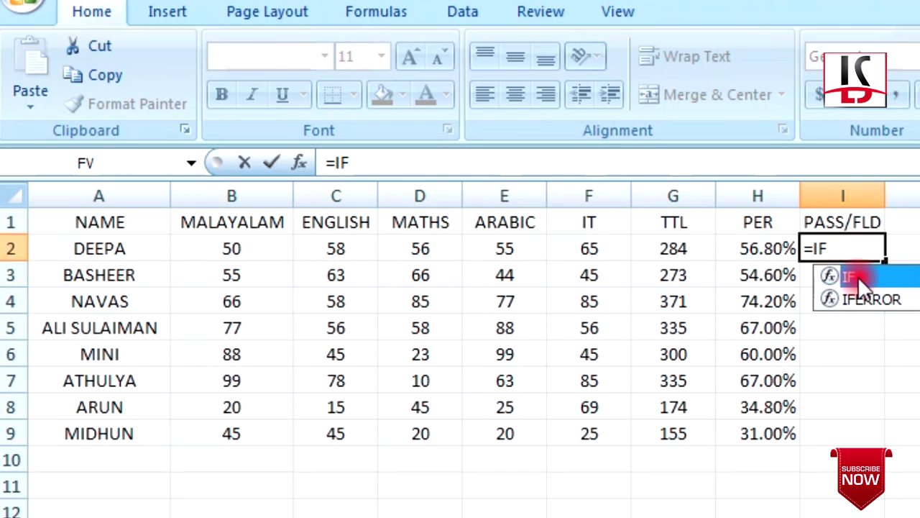
double_click(858, 277)
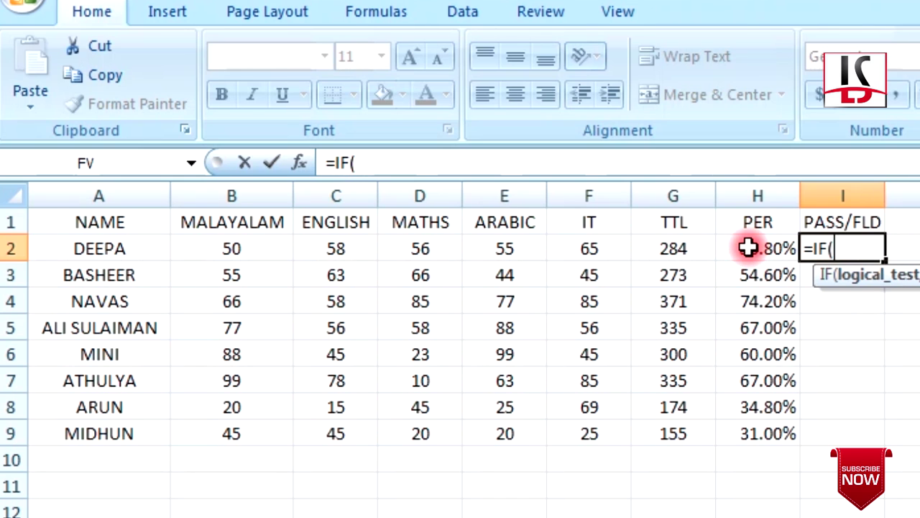
click(749, 247)
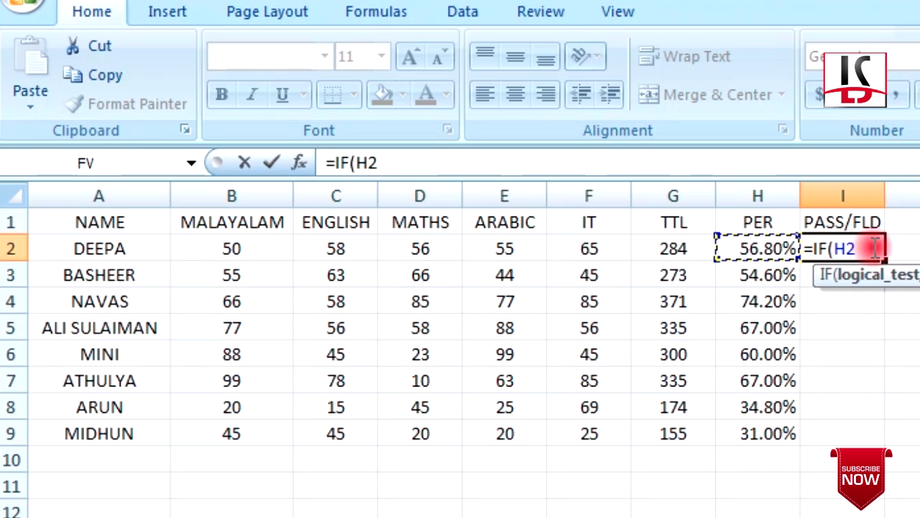
Complete I2 as =IF(H2>=50%,"PASS","FLD"), so the first student shows PASS
text(>=)
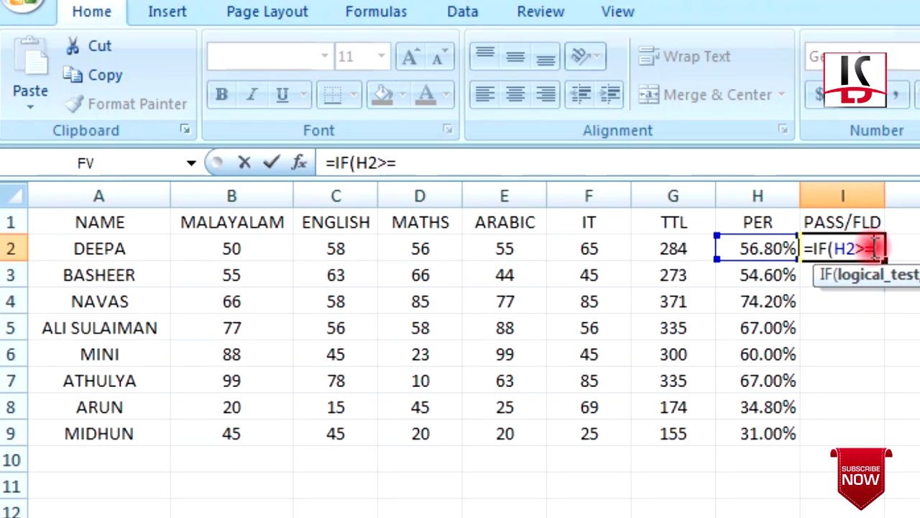
text(50)
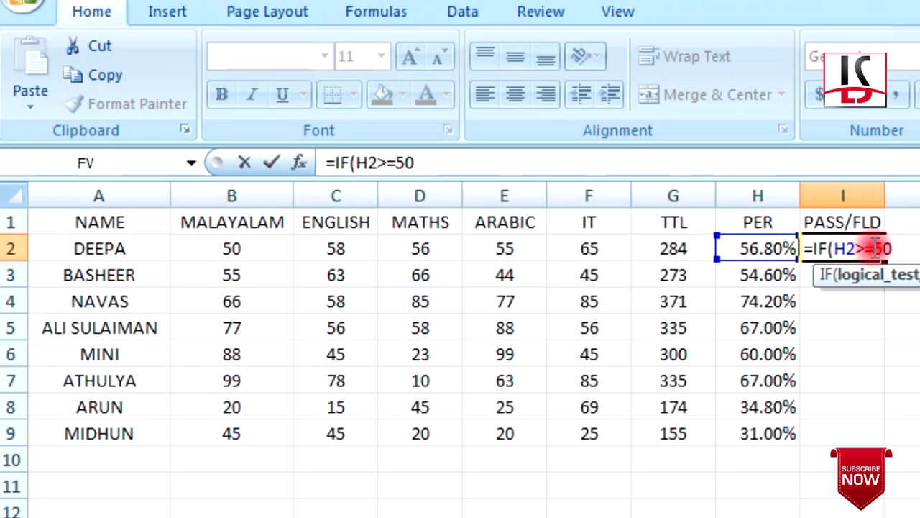
text(%,)
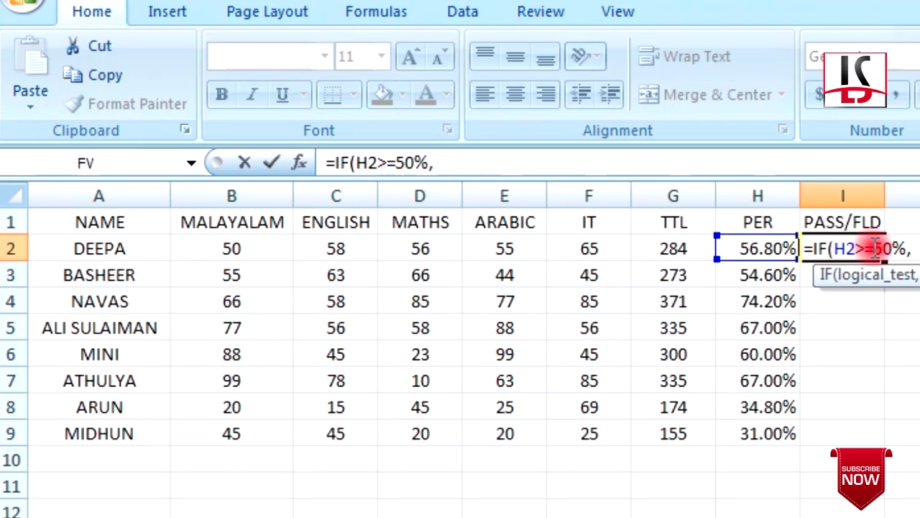
text("PASS)
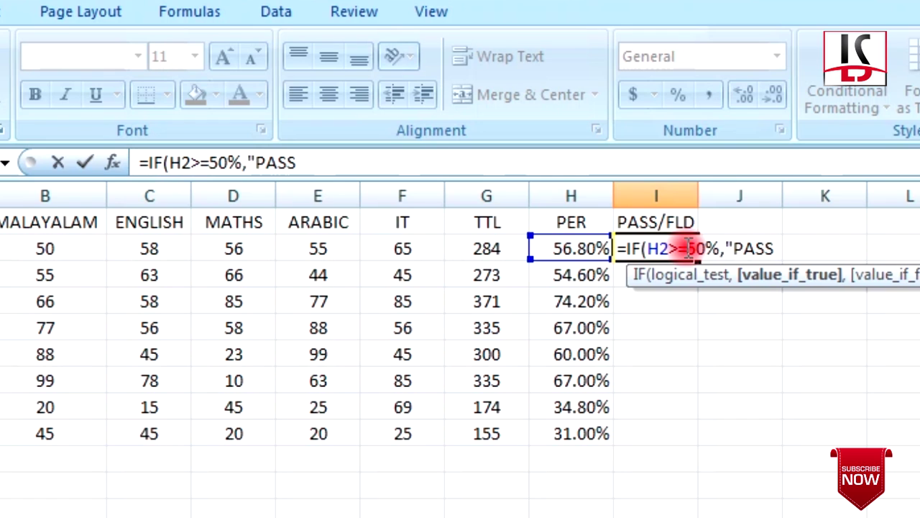
text(",)
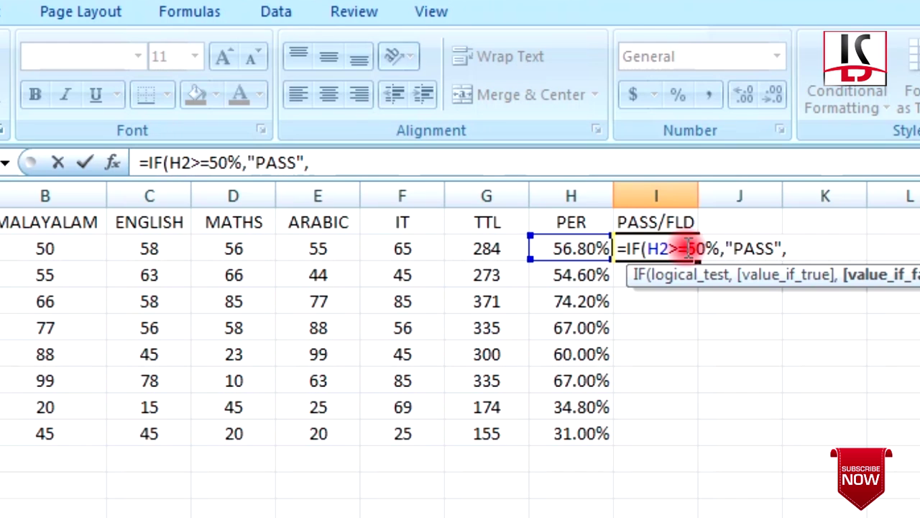
text("FA)
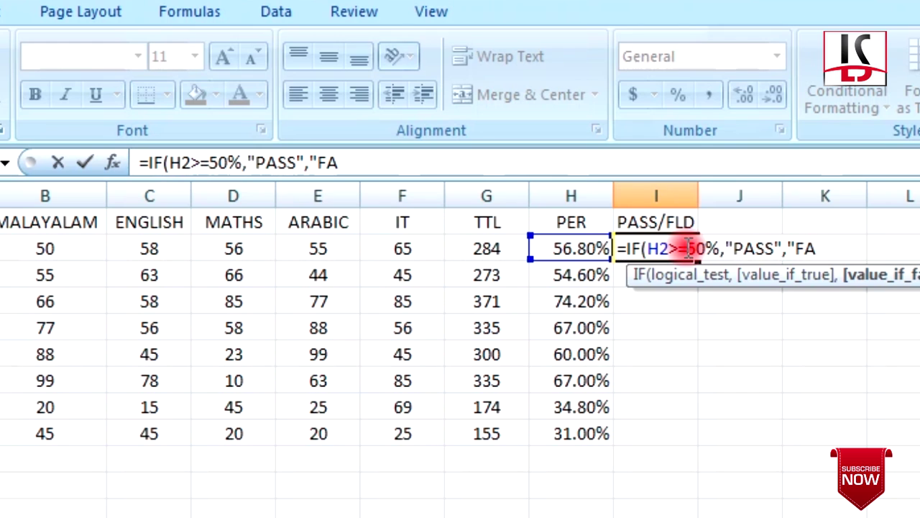
key(BackSpace)
text(LD)
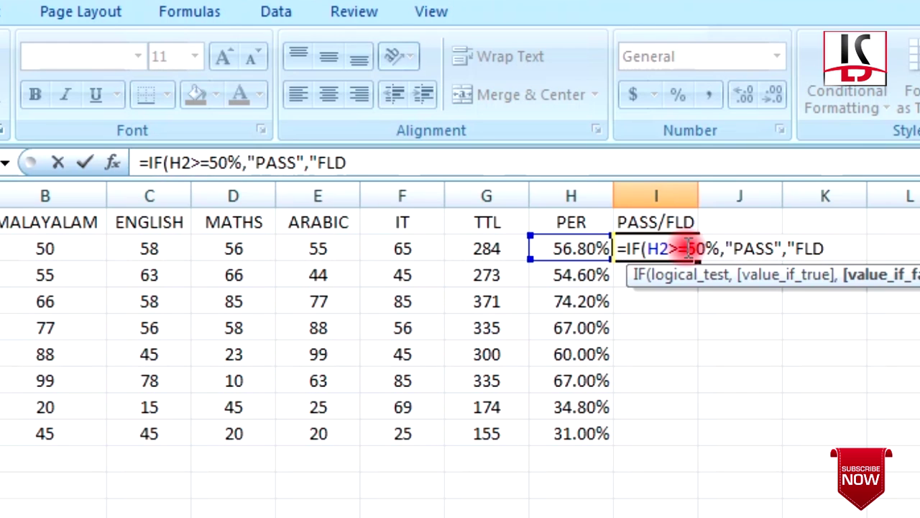
text(")
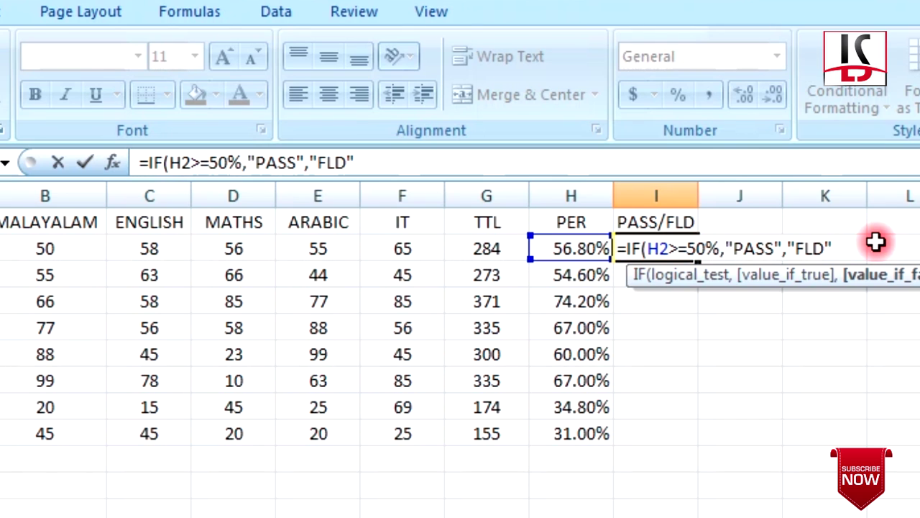
text())
key(Return)
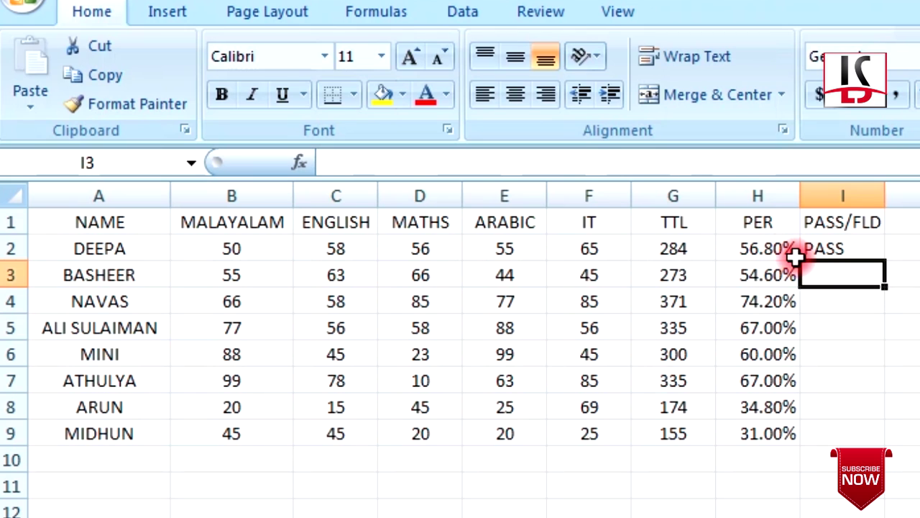
click(832, 245)
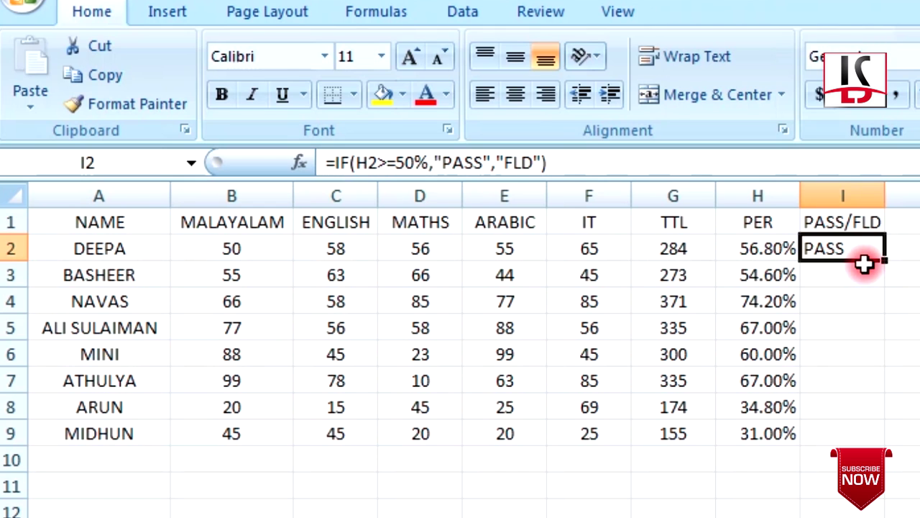
drag(886, 262, 877, 440)
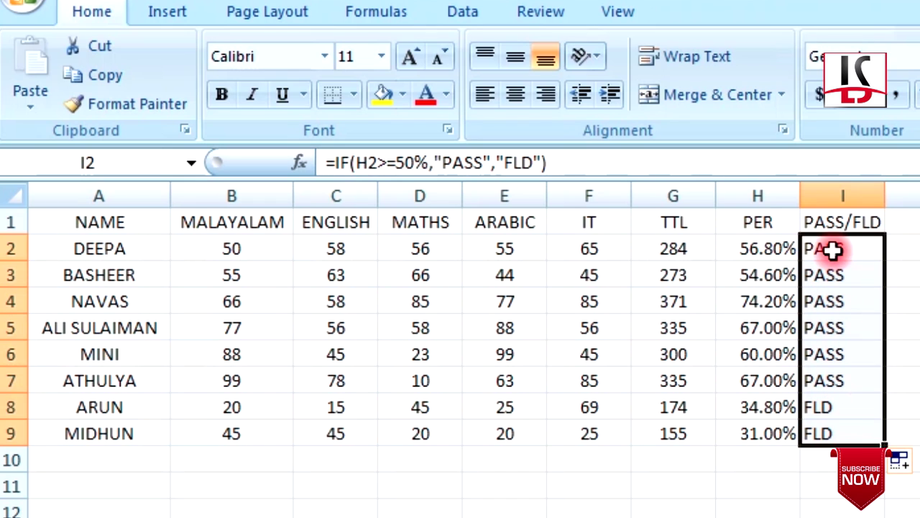
click(919, 301)
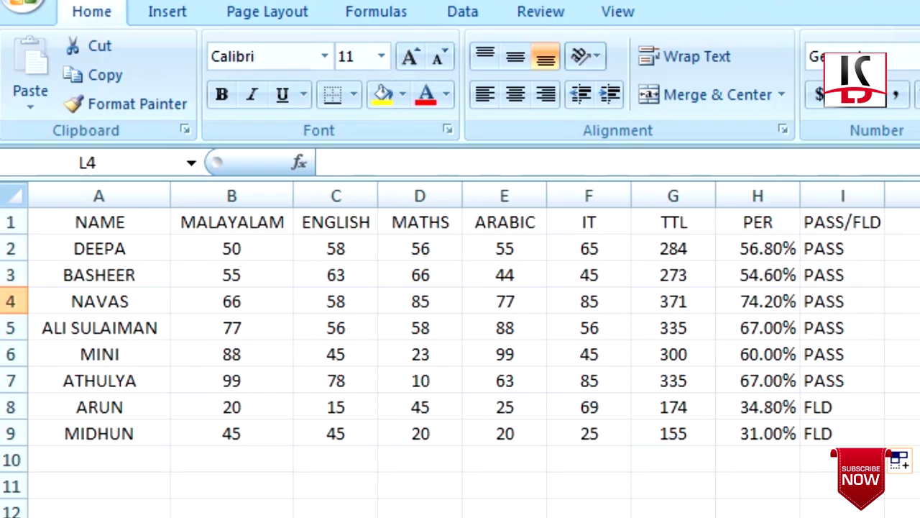
click(11, 409)
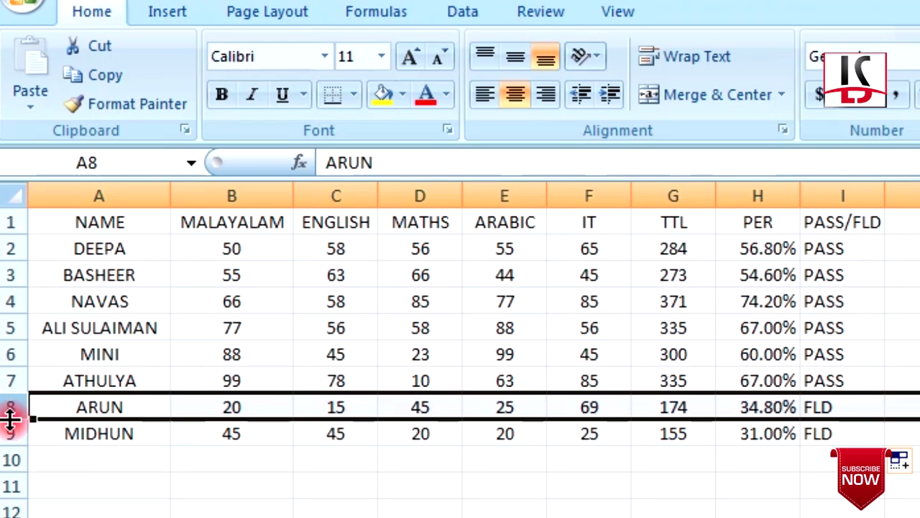
click(10, 431)
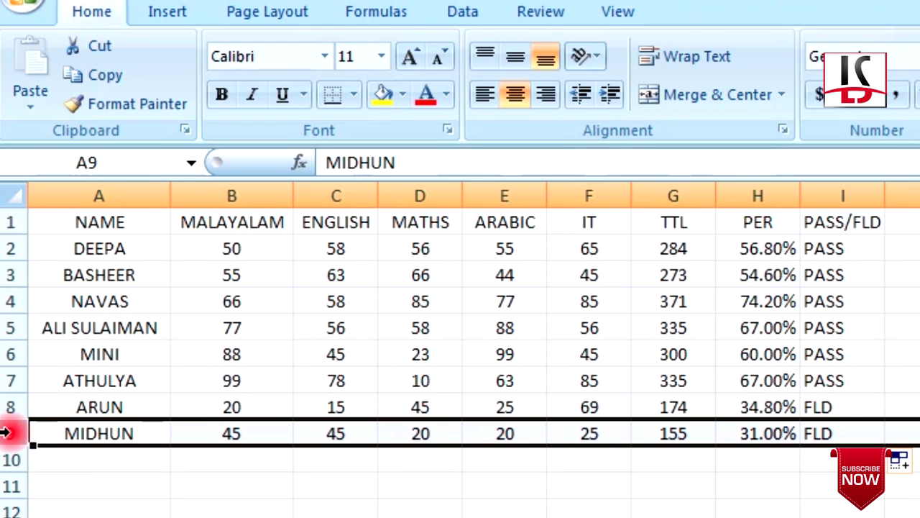
click(758, 407)
click(839, 407)
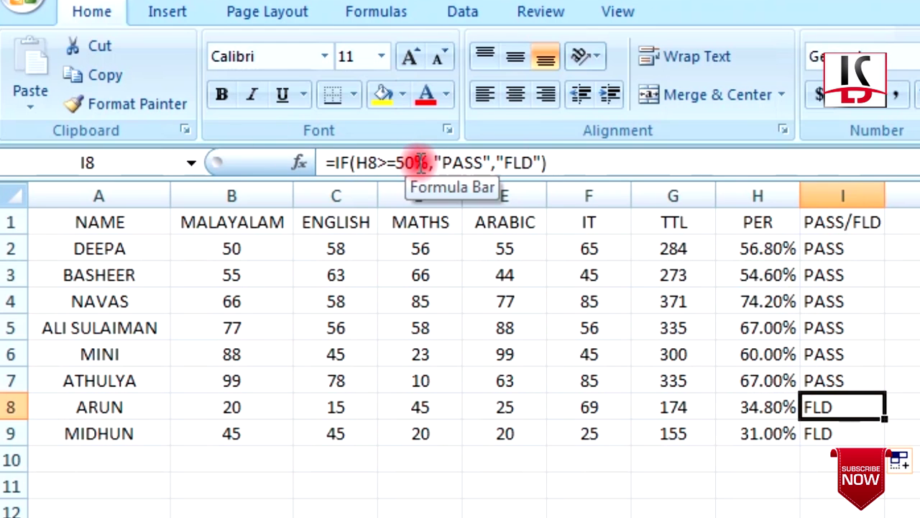
drag(86, 407, 880, 439)
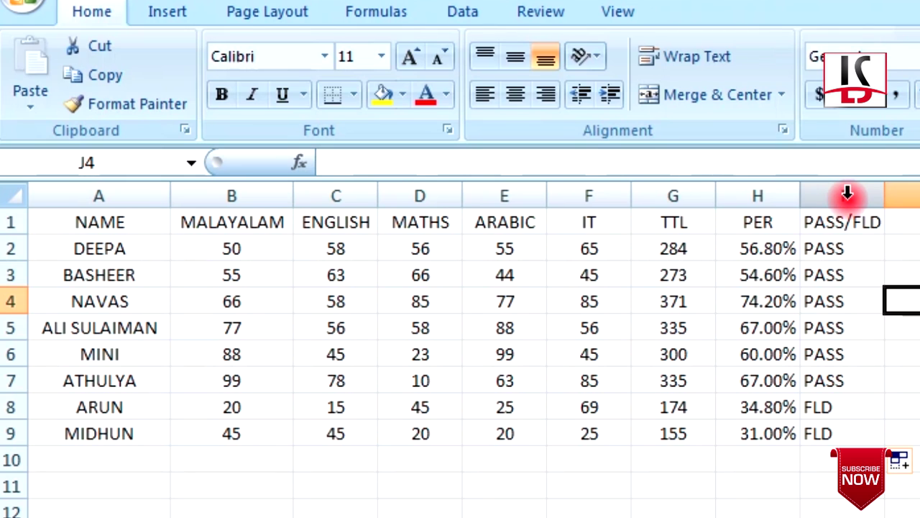
click(848, 193)
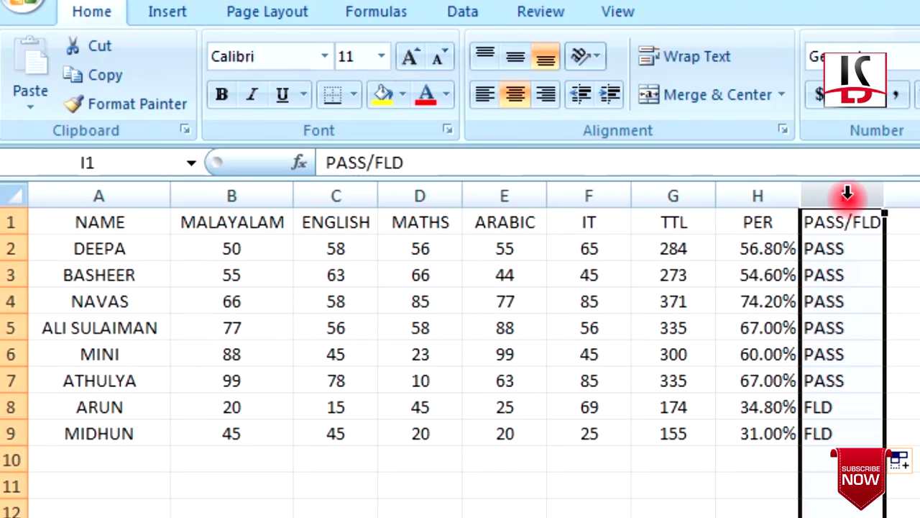
Start an Equal To highlight rule on column I matching the text PASS
click(342, 99)
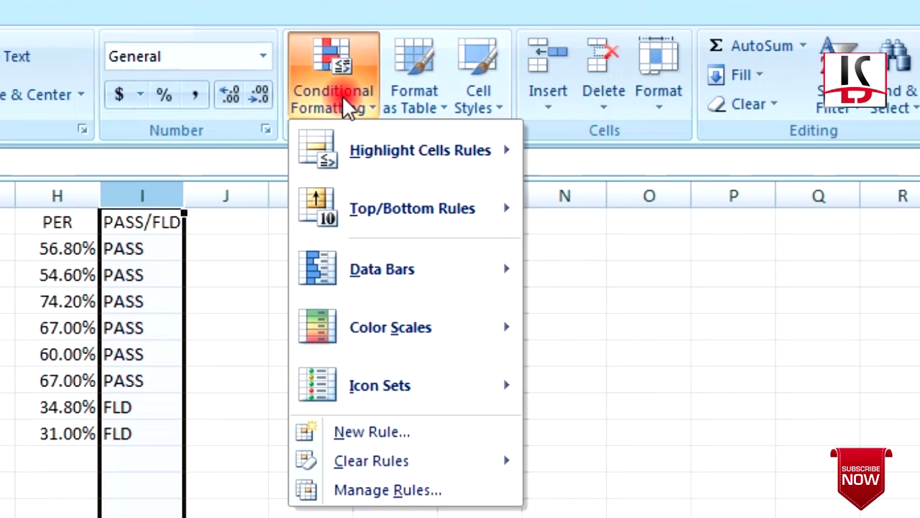
click(395, 164)
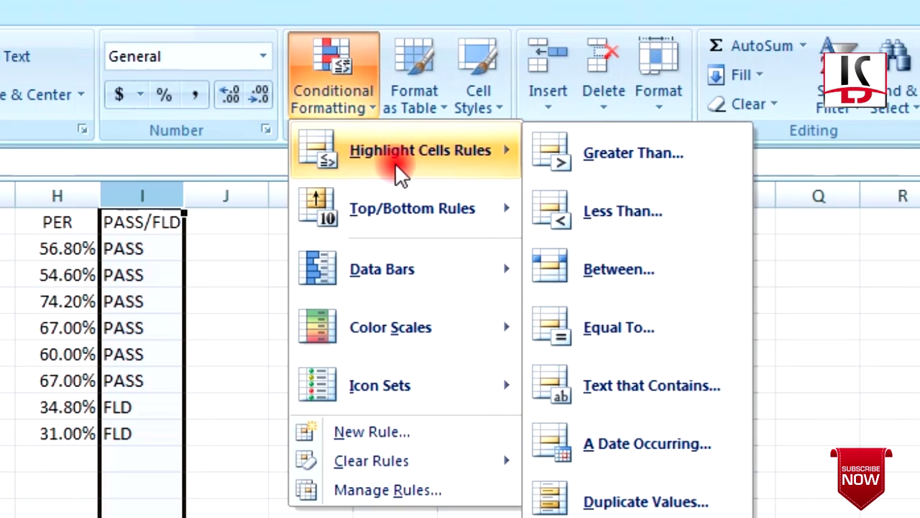
click(615, 332)
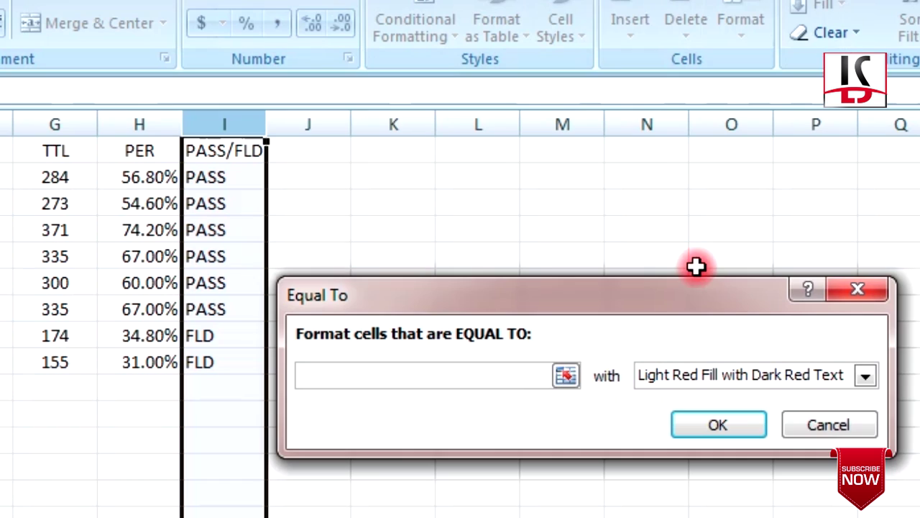
text(PASS)
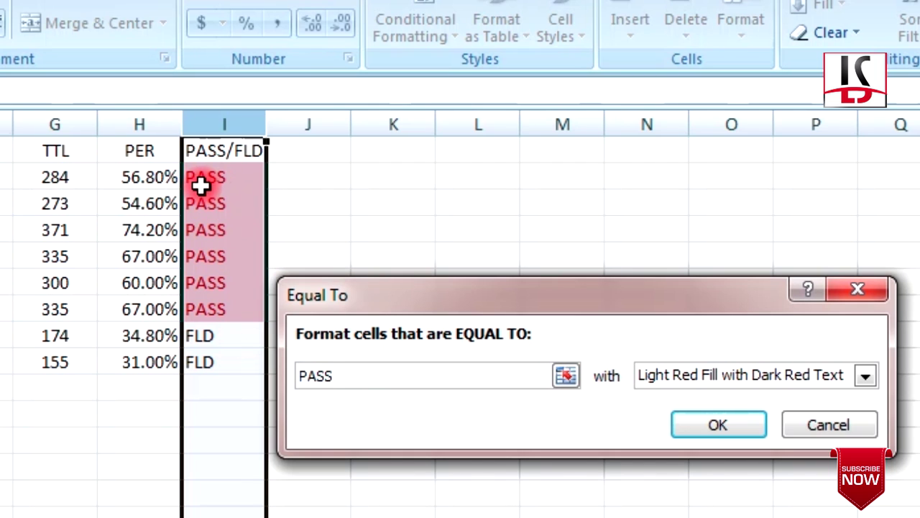
text(S)
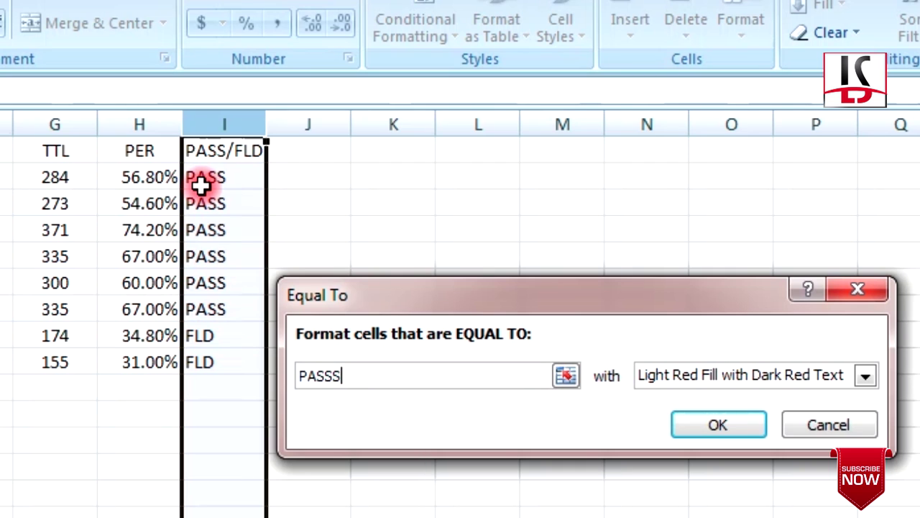
key(BackSpace)
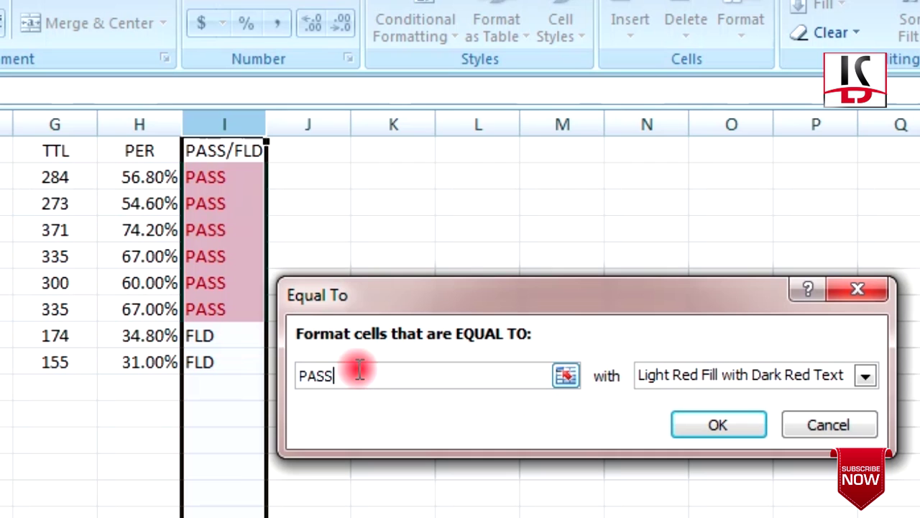
text(D)
key(BackSpace)
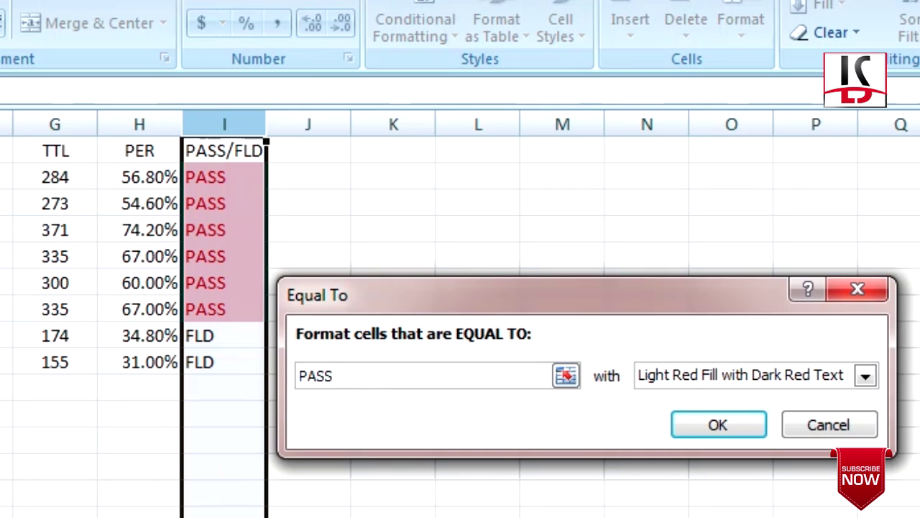
Give matching PASS cells a bright green custom fill and apply the rule
click(865, 375)
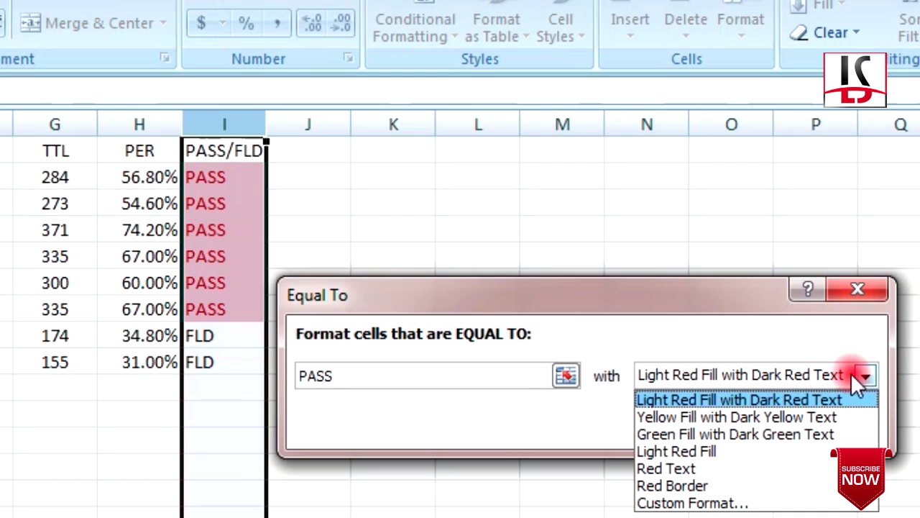
click(682, 502)
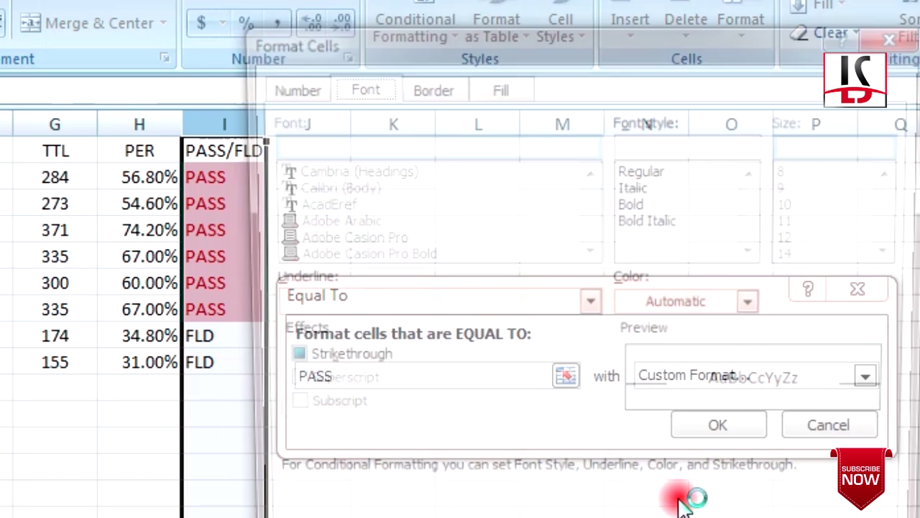
click(495, 86)
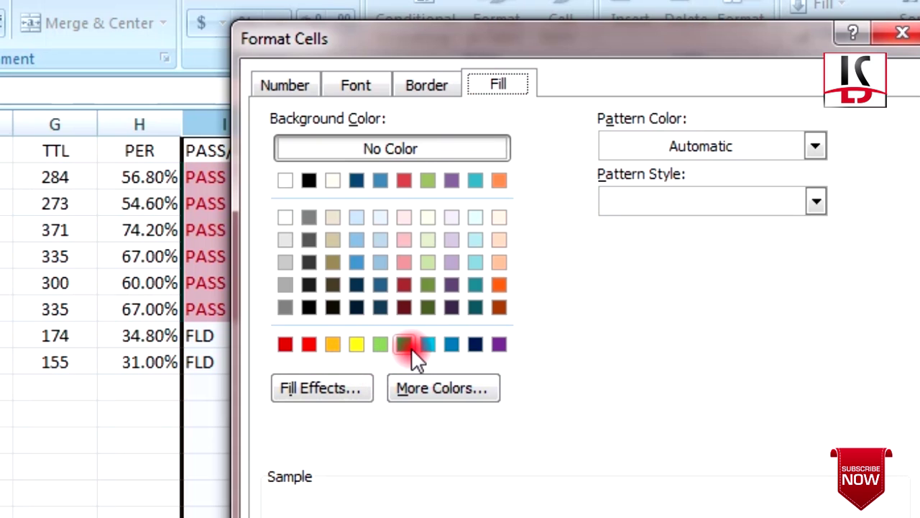
click(307, 383)
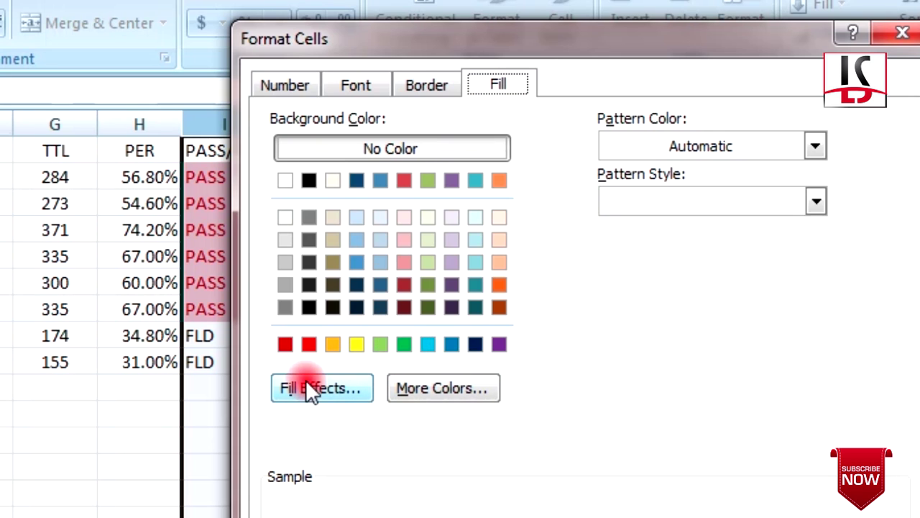
click(404, 345)
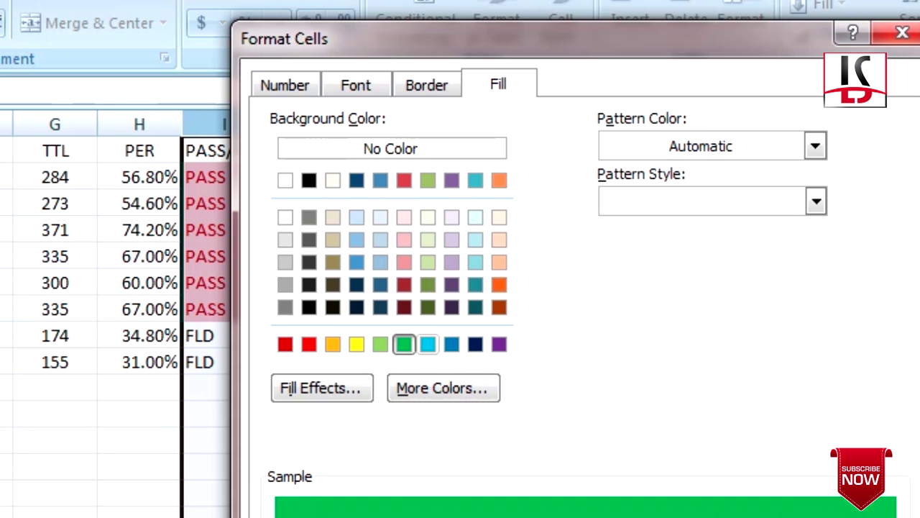
key(Return)
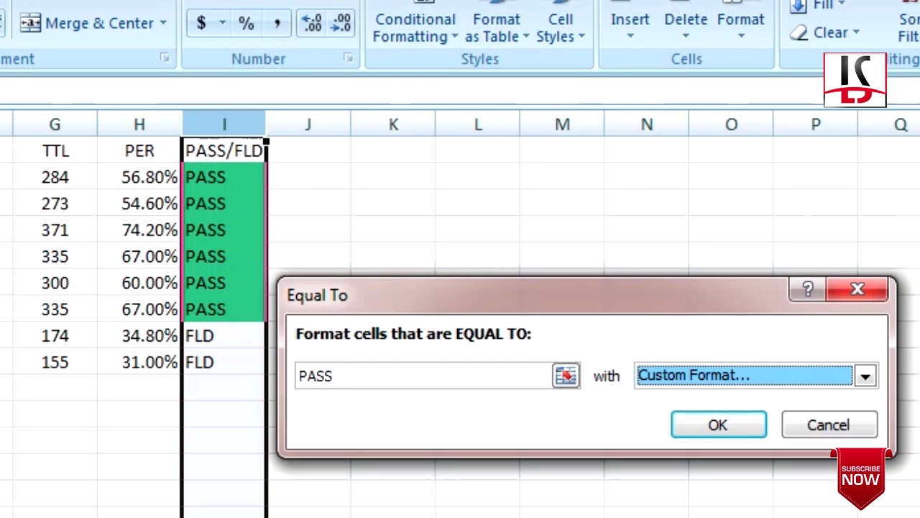
click(713, 424)
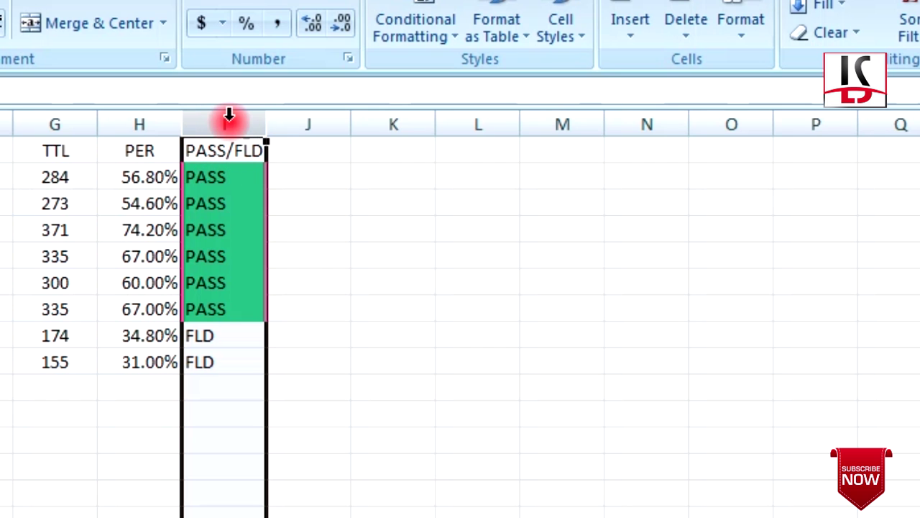
click(447, 11)
Add an Equal To rule for FLD with a bright red custom fill on column I
mouse_move(471, 107)
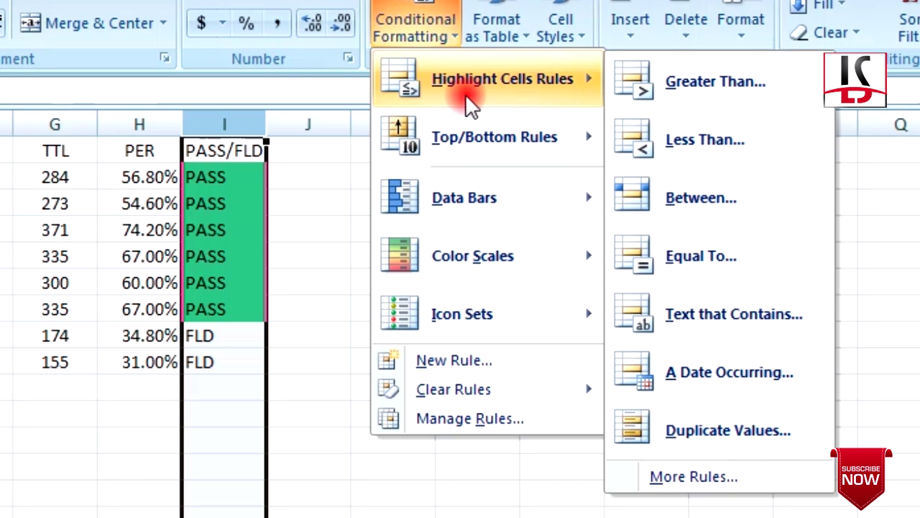
click(740, 252)
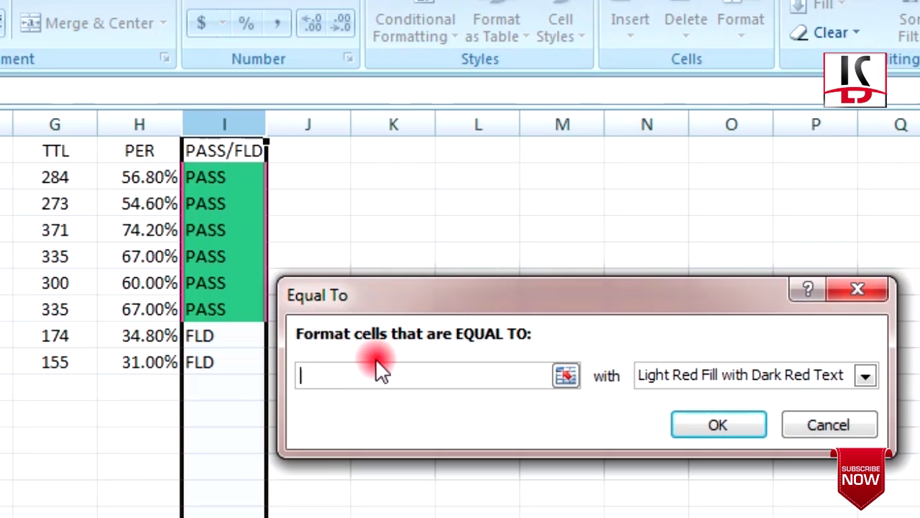
text(FLD)
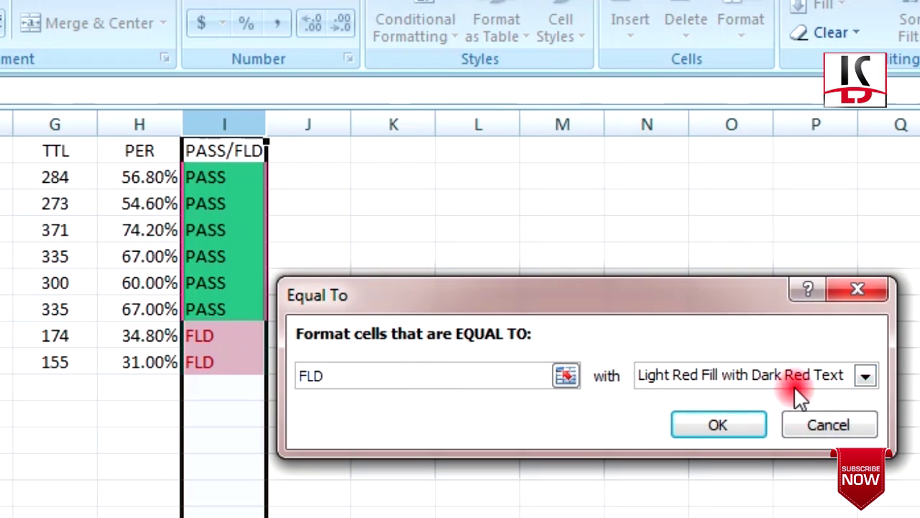
click(865, 375)
click(740, 499)
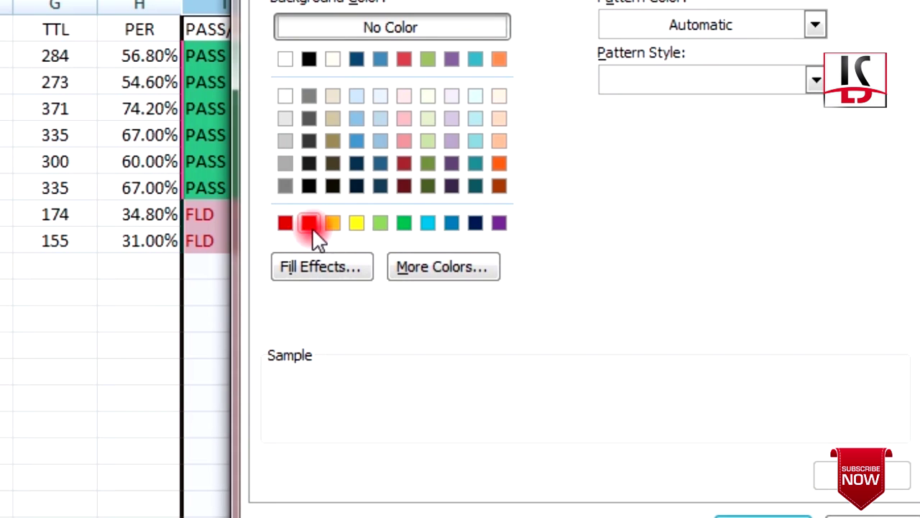
click(310, 224)
click(356, 338)
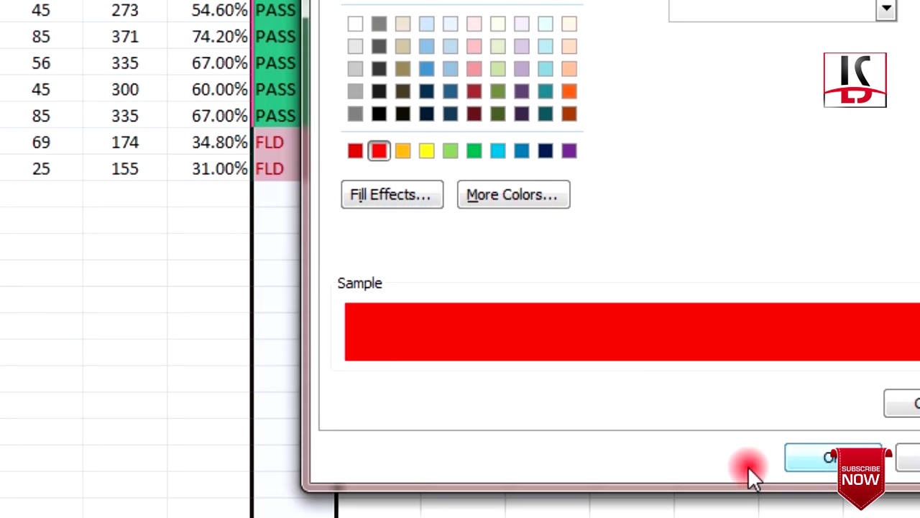
click(833, 457)
click(787, 230)
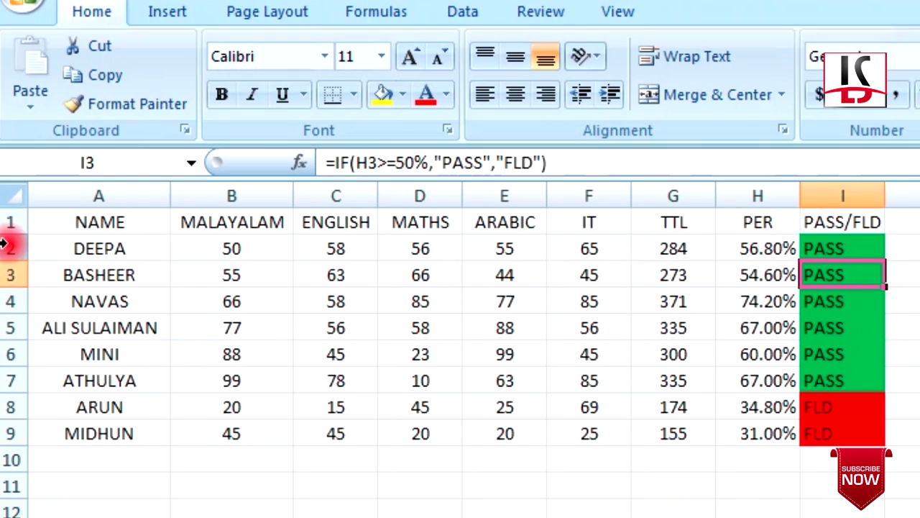
click(8, 248)
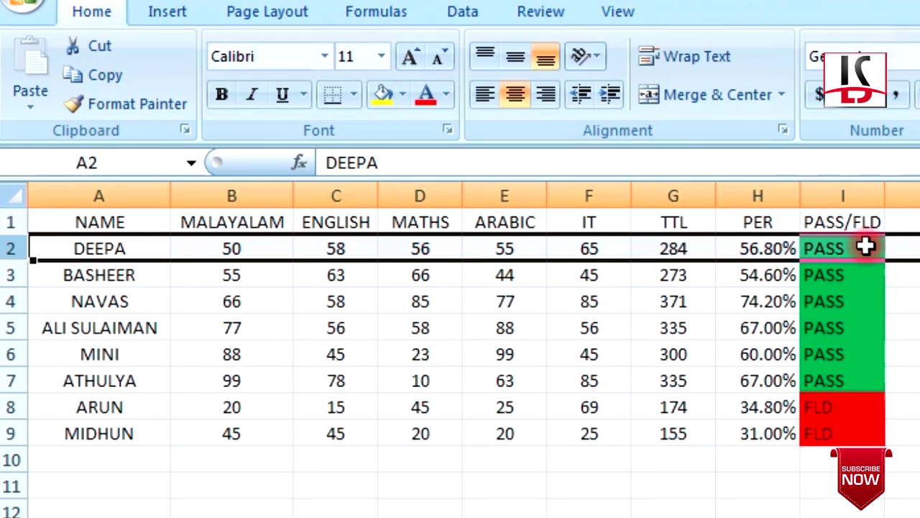
Test the rule by entering 10 as DEEPA's MALAYALAM mark in B2, turning I2 red FLD
click(8, 407)
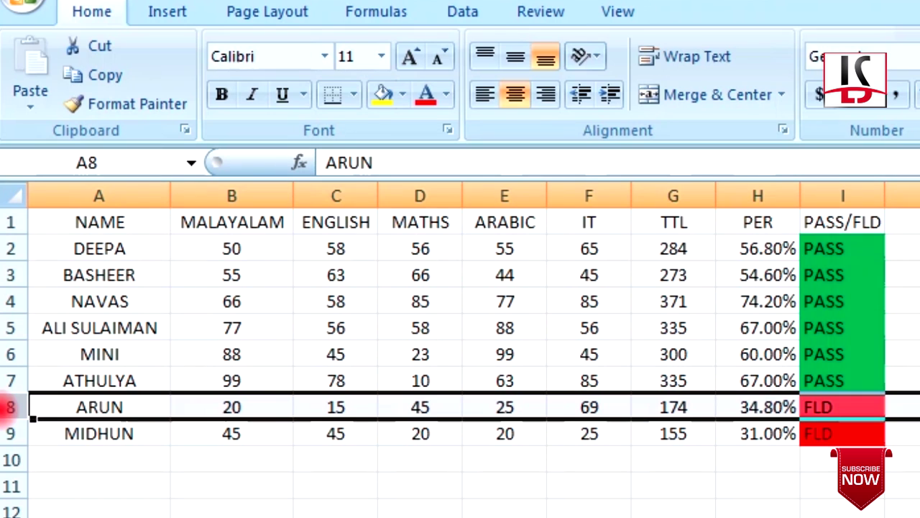
click(902, 511)
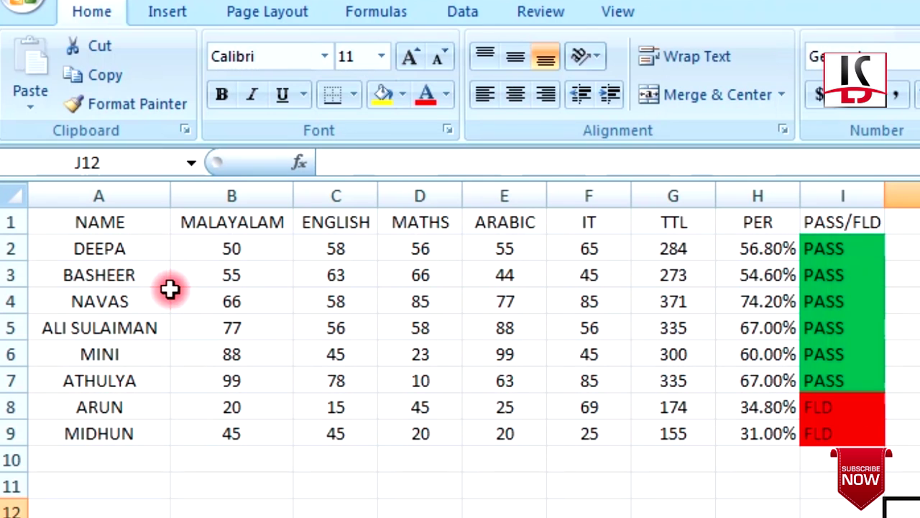
click(265, 249)
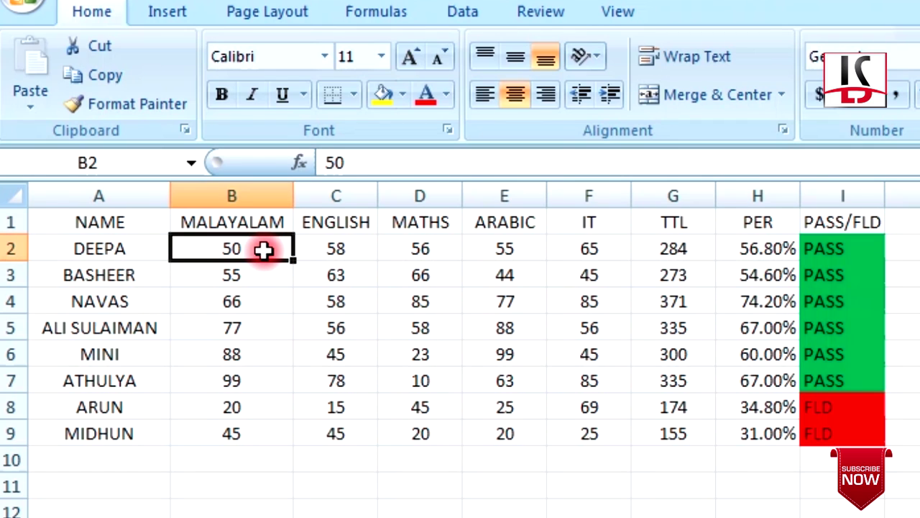
text(10)
key(Return)
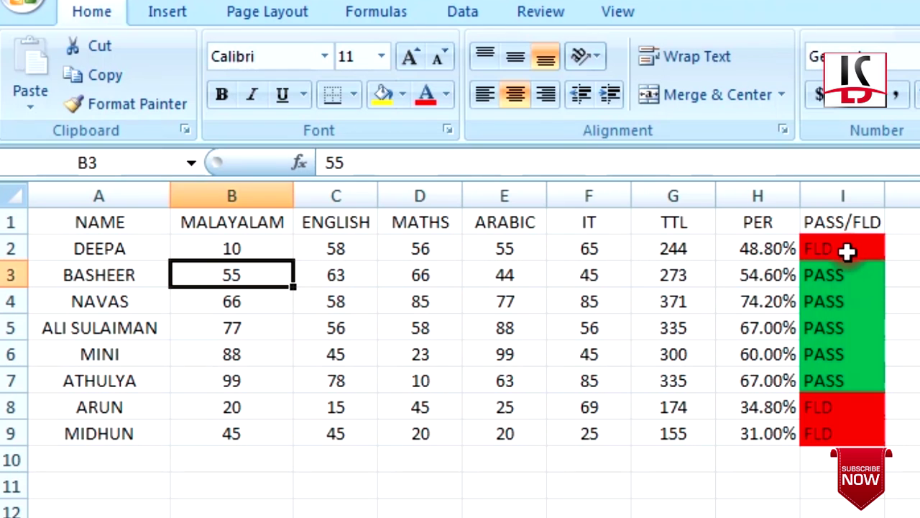
click(847, 250)
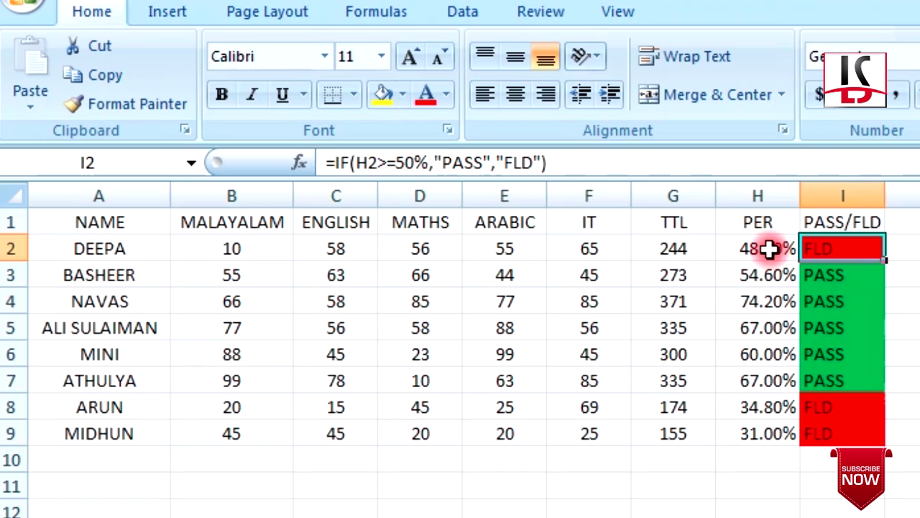
Change DEEPA's MALAYALAM mark in B2 to 75
click(250, 250)
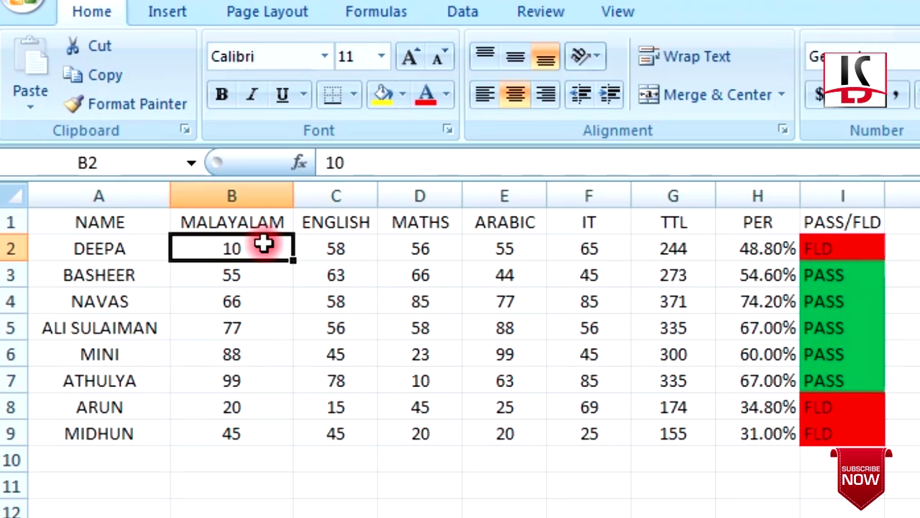
text(75)
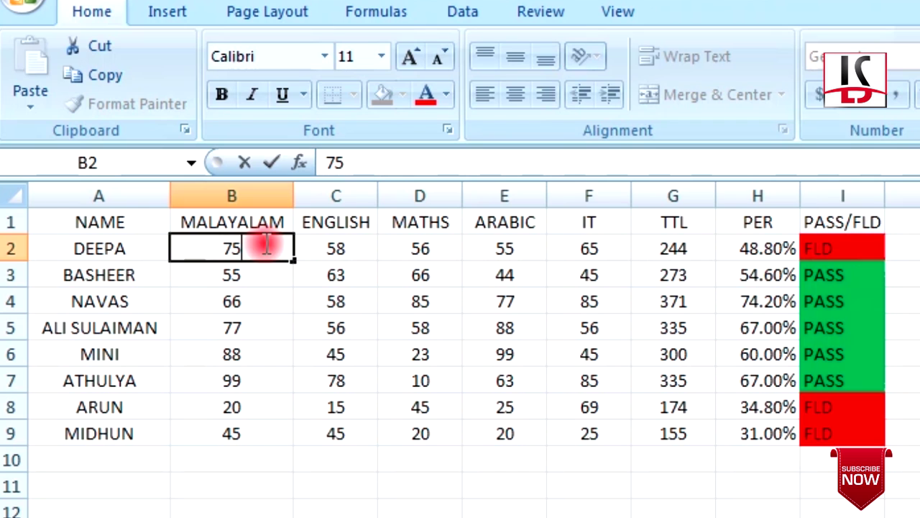
key(Return)
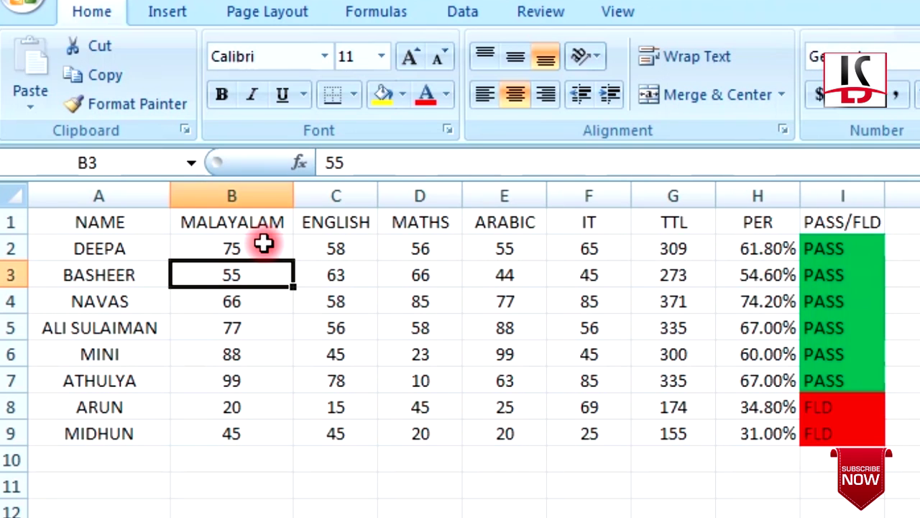